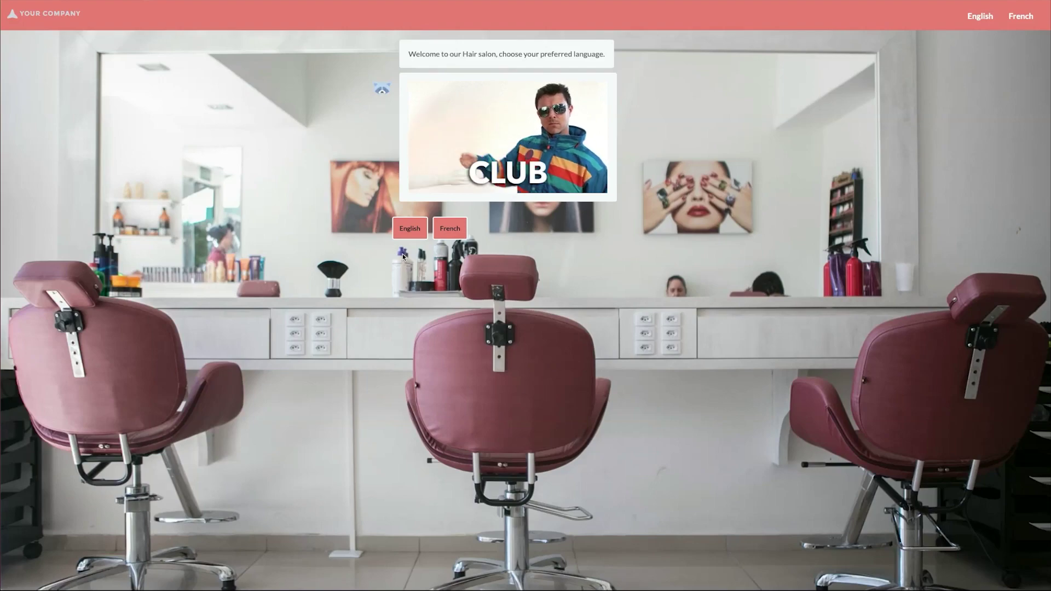
Step: Choose English in the salon chatbot and ask it to tell you more
{"action": "left_click", "coordinate": [406, 236]}
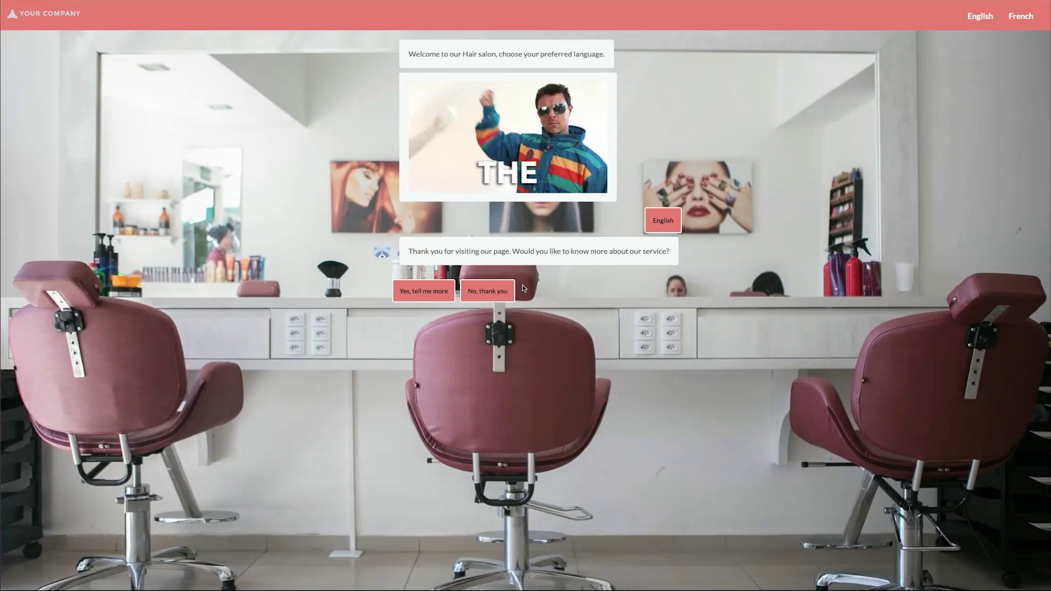
{"action": "left_click", "coordinate": [422, 287]}
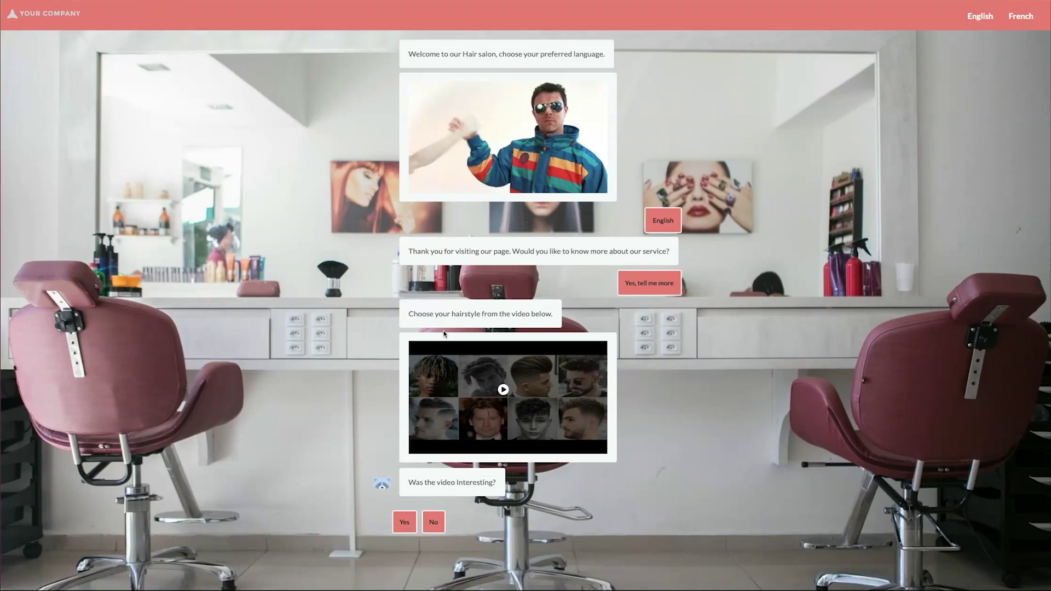
Step: Play the hairstyle video, close it, and answer Yes that it was interesting
{"action": "left_click", "coordinate": [502, 389]}
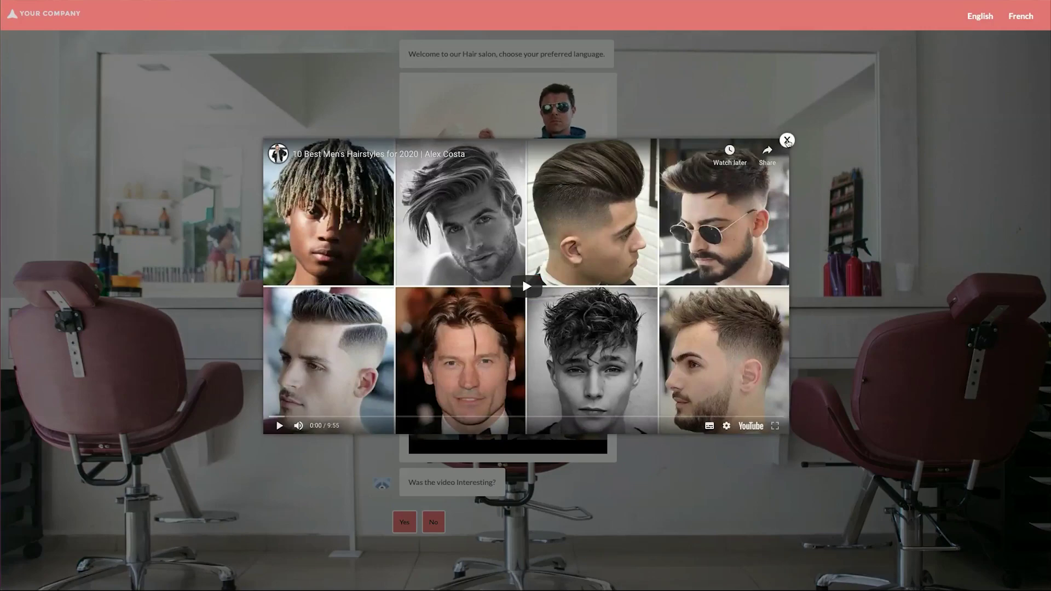
{"action": "left_click", "coordinate": [788, 142]}
{"action": "left_click", "coordinate": [405, 521]}
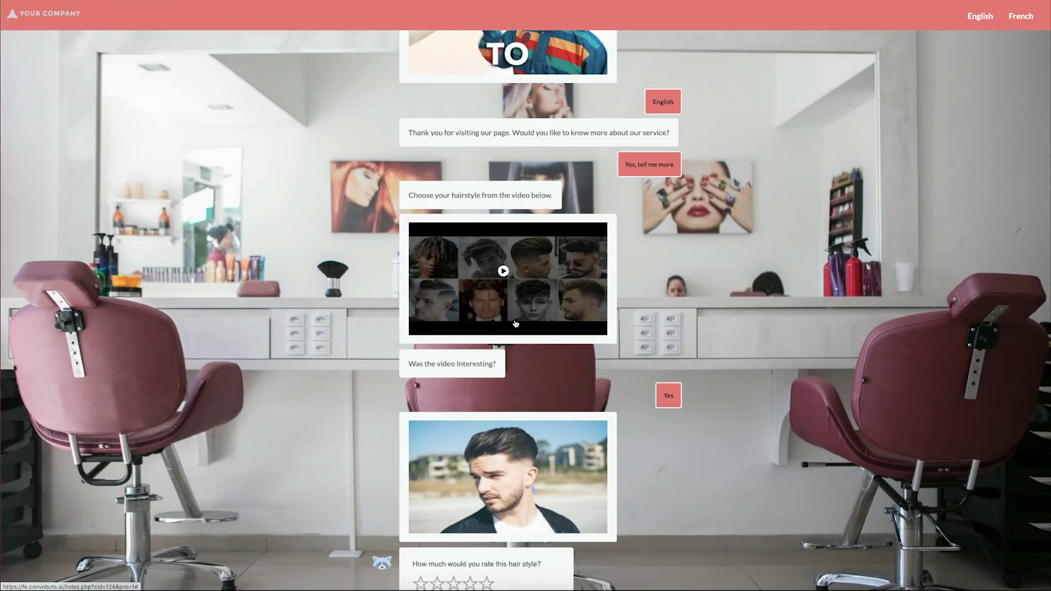
Step: Rate the hairstyle 4.5 stars and submit the saved email address
{"action": "scroll", "coordinate": [500, 390], "scroll_direction": "down", "scroll_amount": 2}
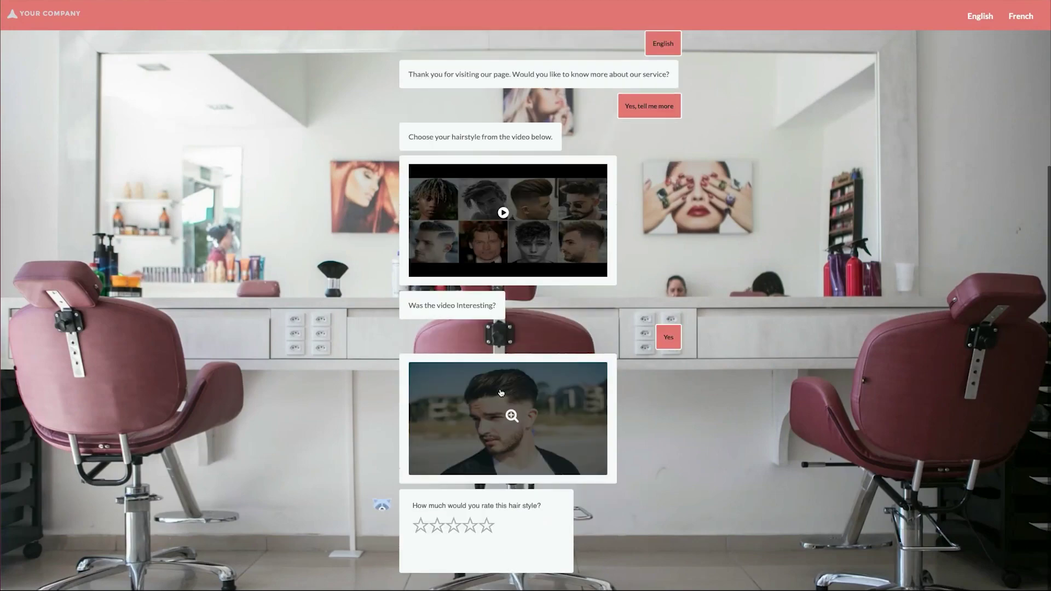
{"action": "left_click", "coordinate": [484, 527]}
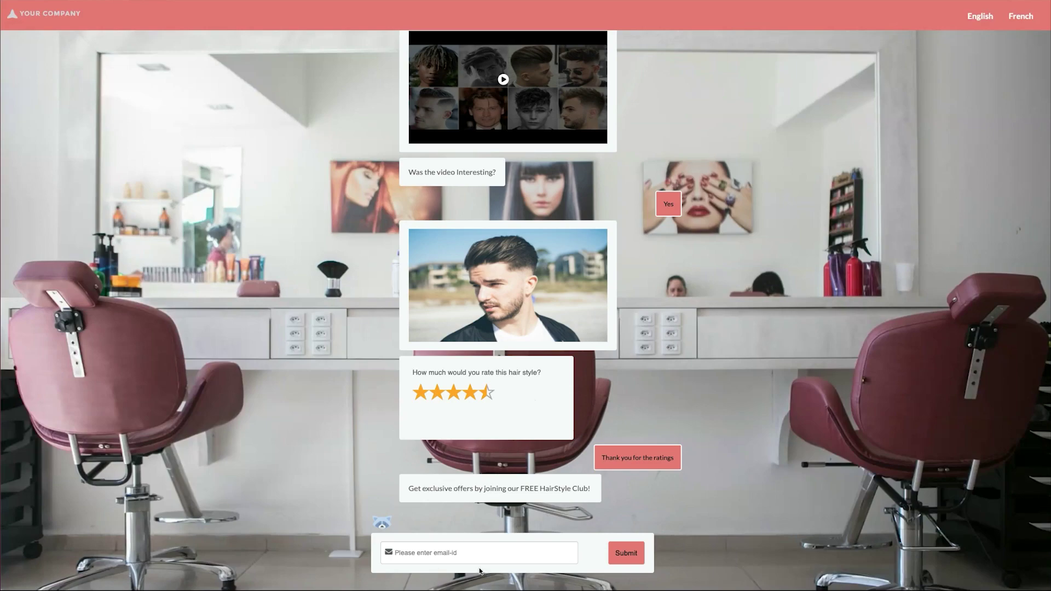
{"action": "left_click", "coordinate": [429, 553]}
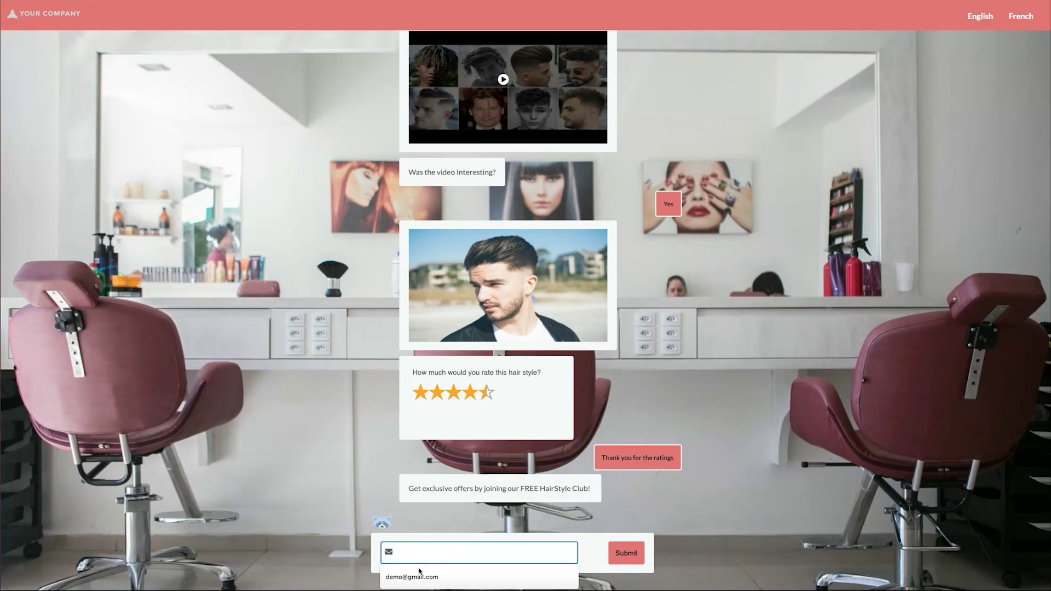
{"action": "left_click", "coordinate": [421, 572]}
{"action": "left_click", "coordinate": [624, 553]}
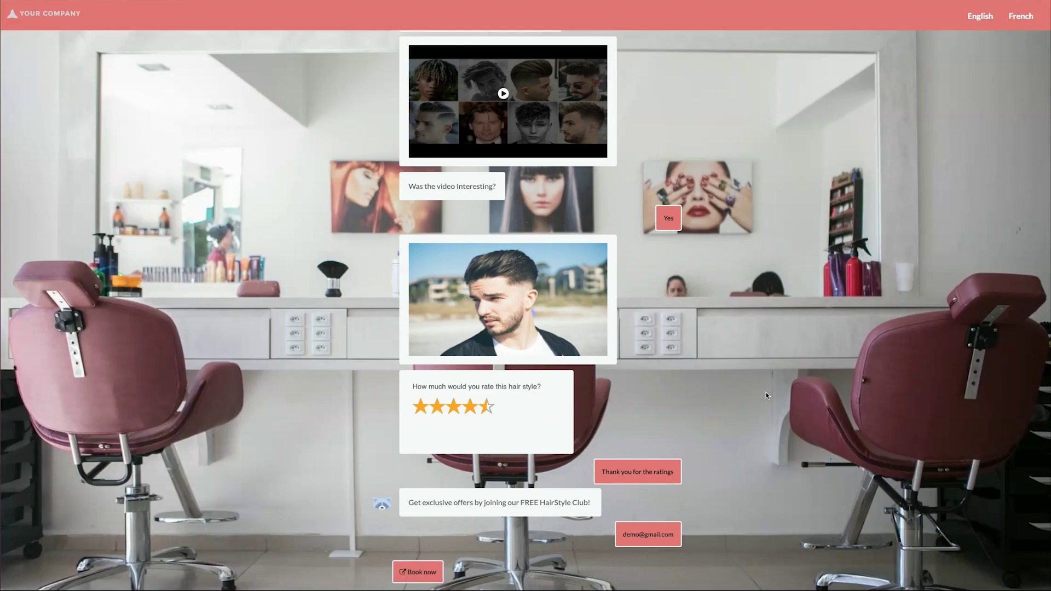
Step: Switch the chatbot to French and reply 'Oui, dis m'en plus'
{"action": "left_click", "coordinate": [1026, 24]}
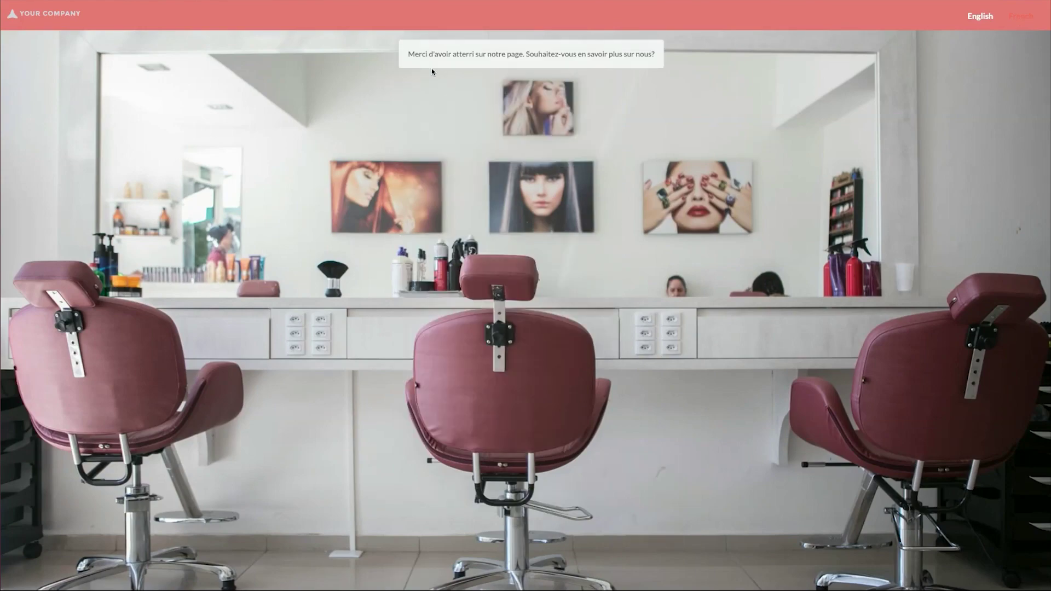
{"action": "left_click", "coordinate": [430, 94]}
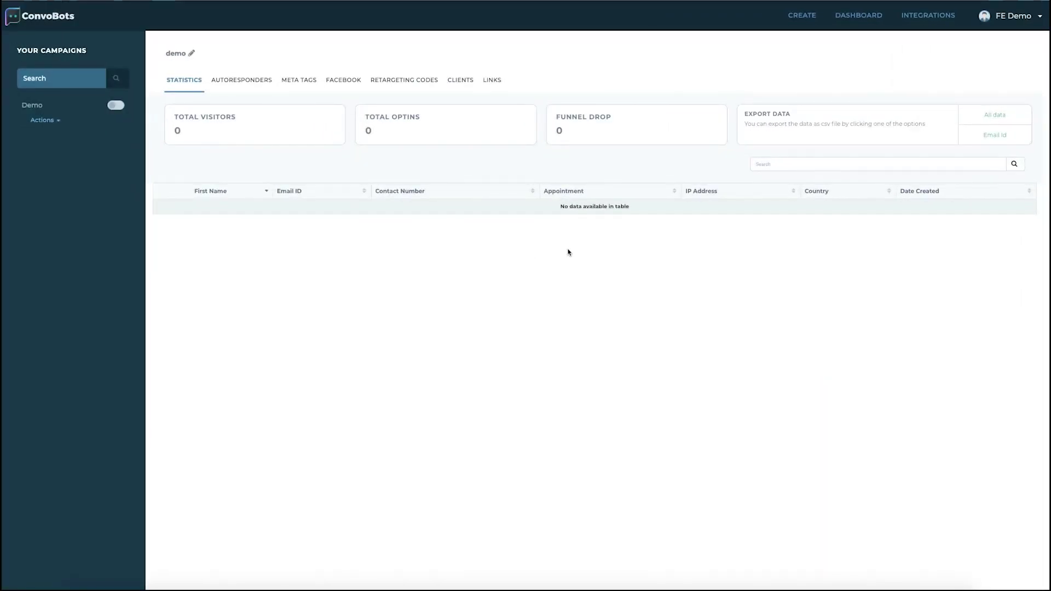
Step: Create and save a new campaign named 'Test'
{"action": "left_click", "coordinate": [801, 16]}
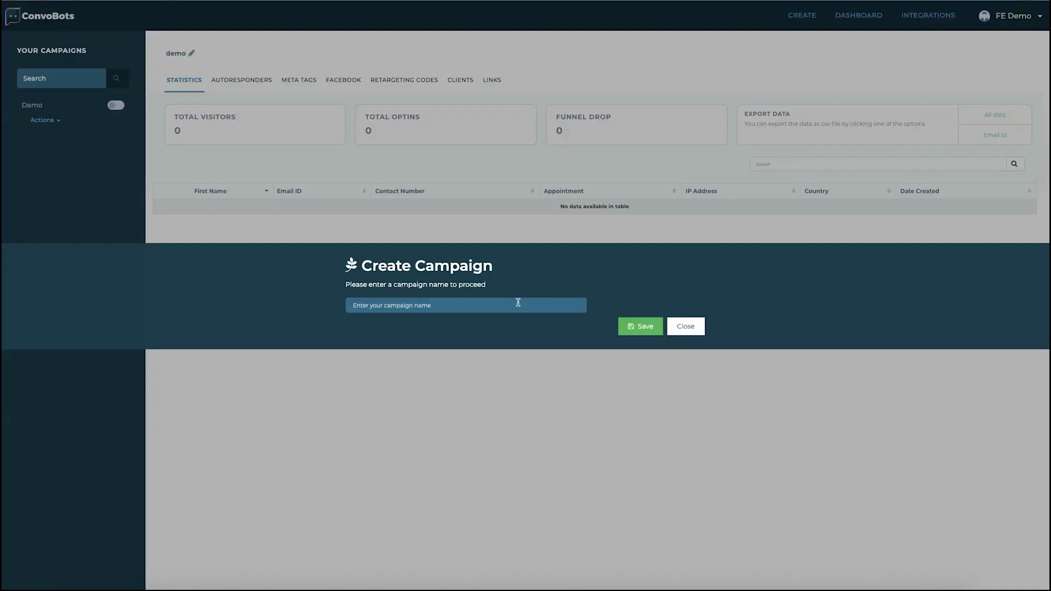
{"action": "left_click", "coordinate": [518, 305]}
{"action": "left_click", "coordinate": [406, 323]}
{"action": "left_click", "coordinate": [655, 331]}
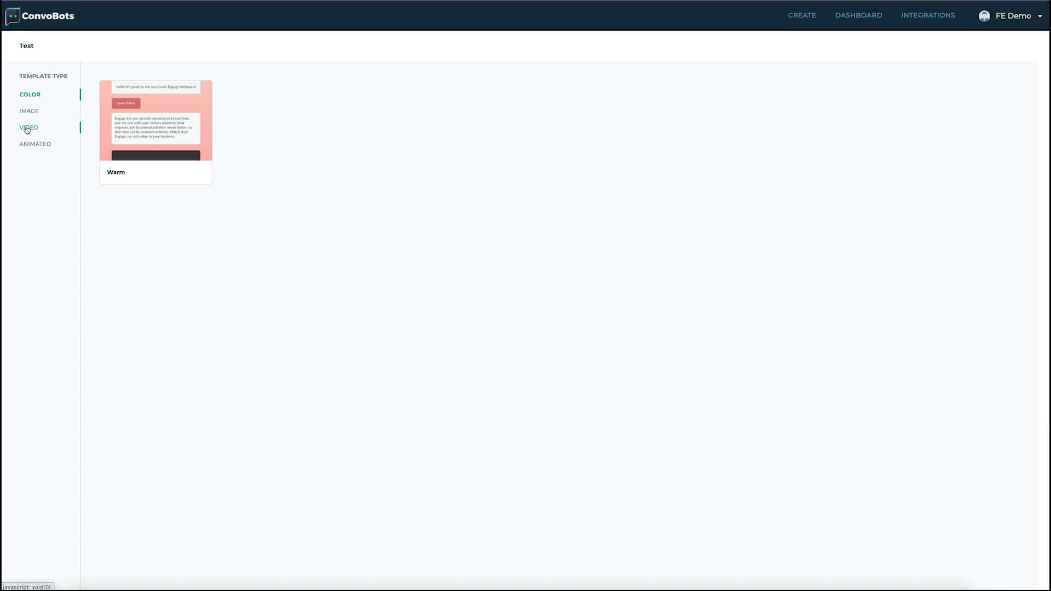
{"action": "mouse_move", "coordinate": [187, 175]}
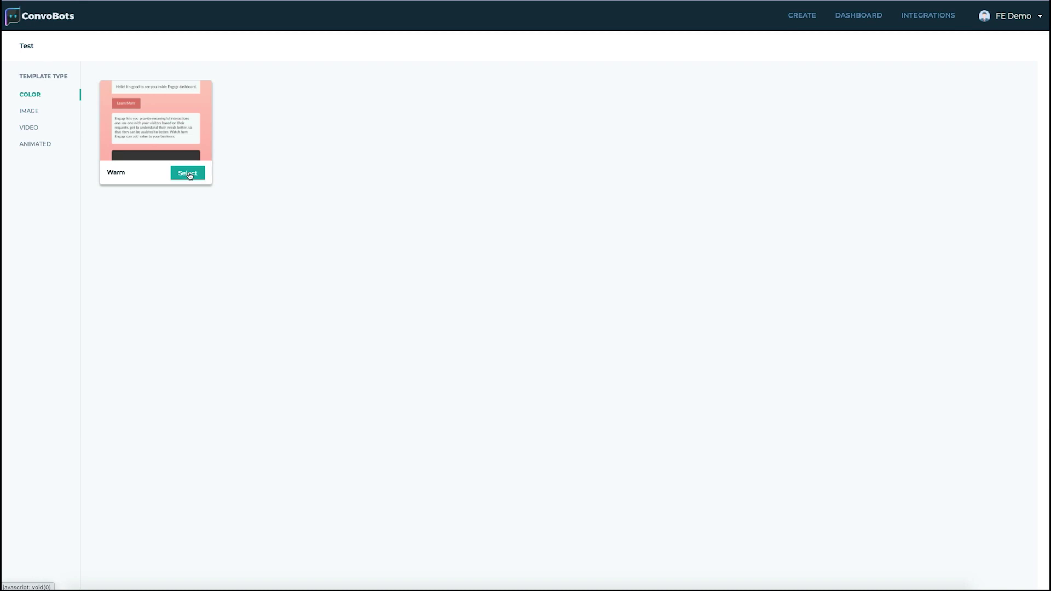
Step: Apply the Warm template and set the opening message to 'Learn how I triple my income with this new strategy'
{"action": "left_click", "coordinate": [188, 173]}
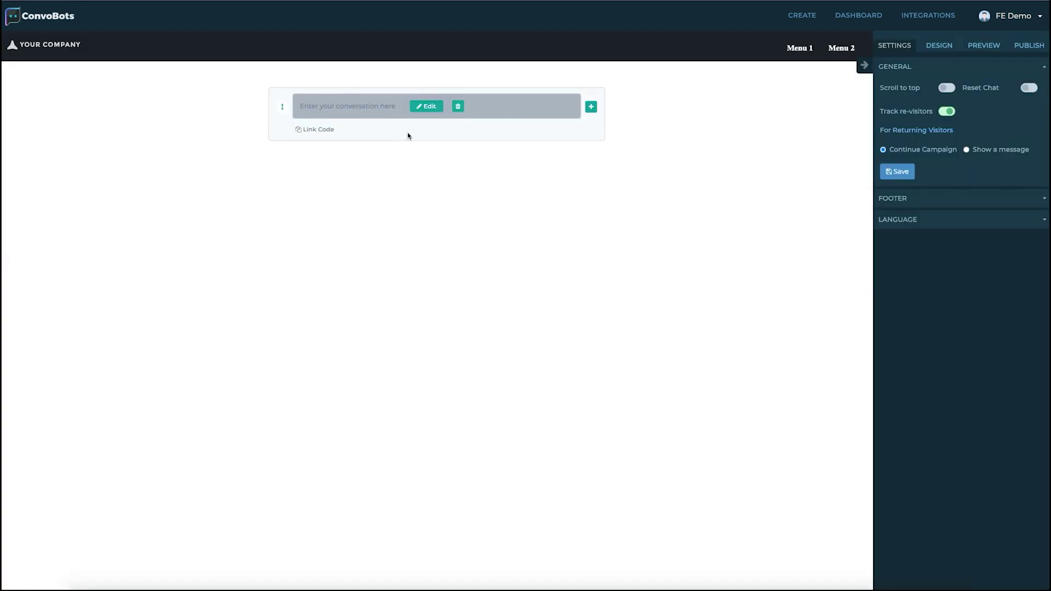
{"action": "left_click", "coordinate": [433, 111]}
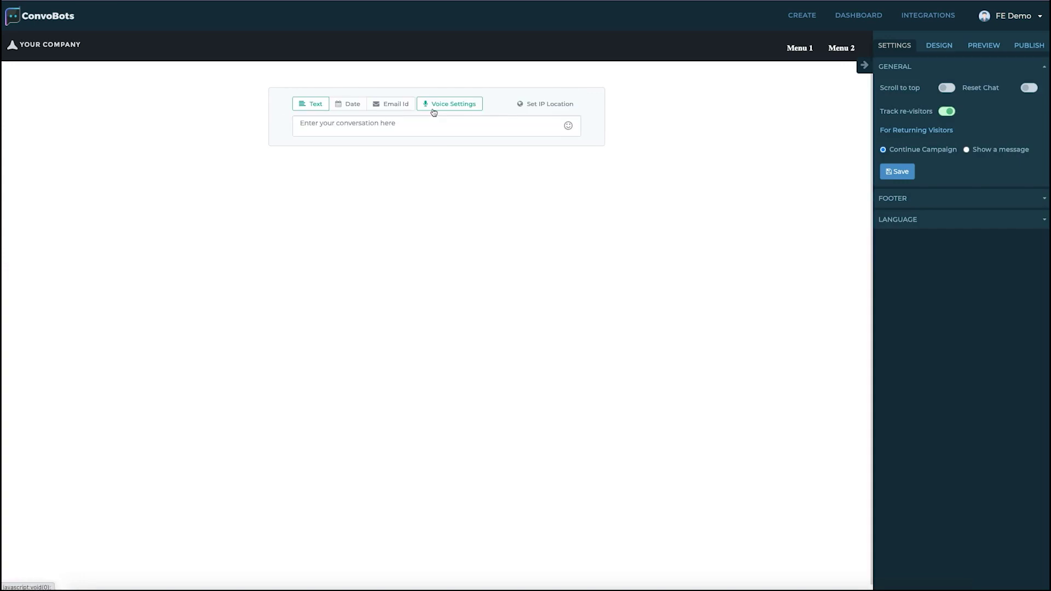
{"action": "left_click_drag", "start_coordinate": [396, 123], "coordinate": [319, 123]}
{"action": "left_click_drag", "start_coordinate": [396, 124], "coordinate": [299, 125]}
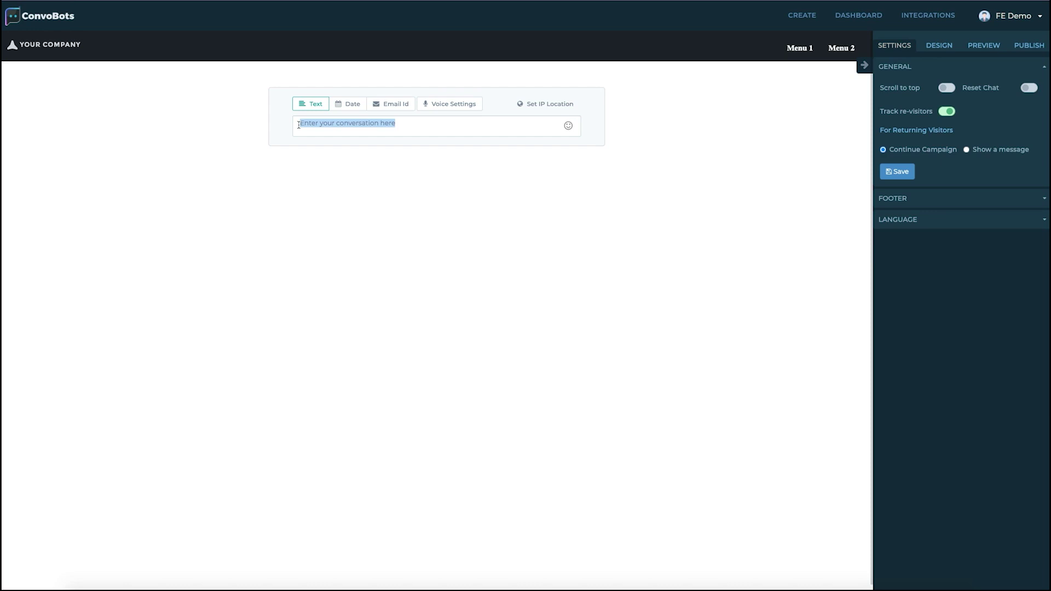
{"action": "type", "text": "Learn how I"}
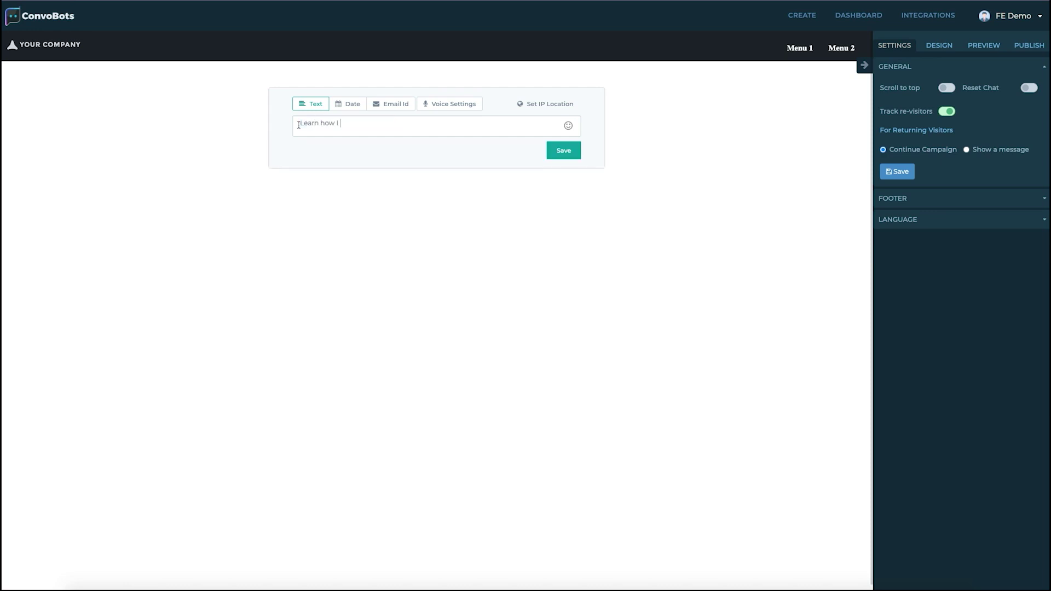
{"action": "type", "text": " triple my income with this new strategy"}
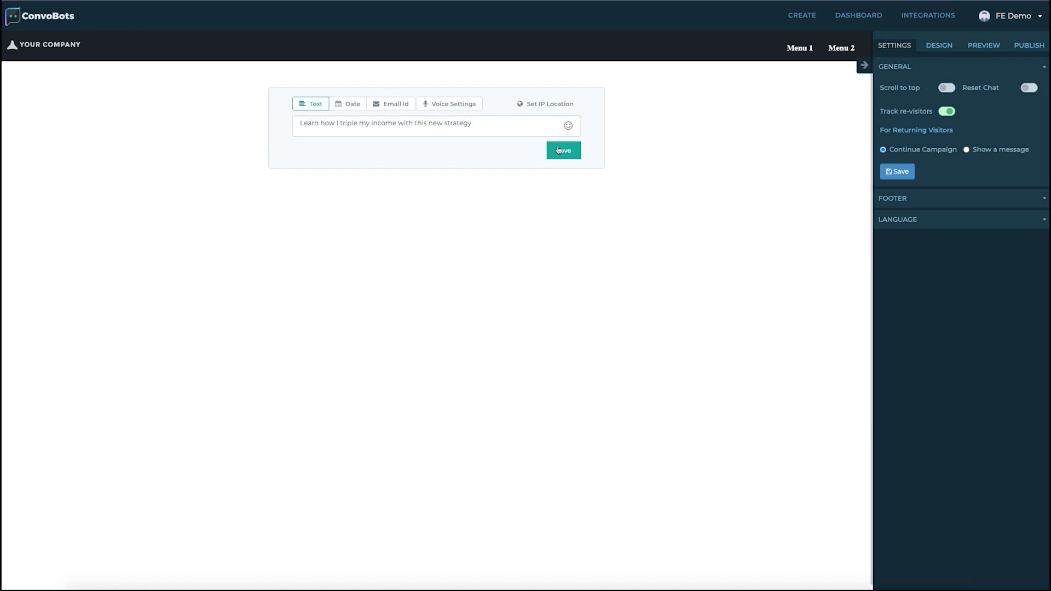
{"action": "left_click", "coordinate": [563, 150]}
{"action": "left_click", "coordinate": [590, 106]}
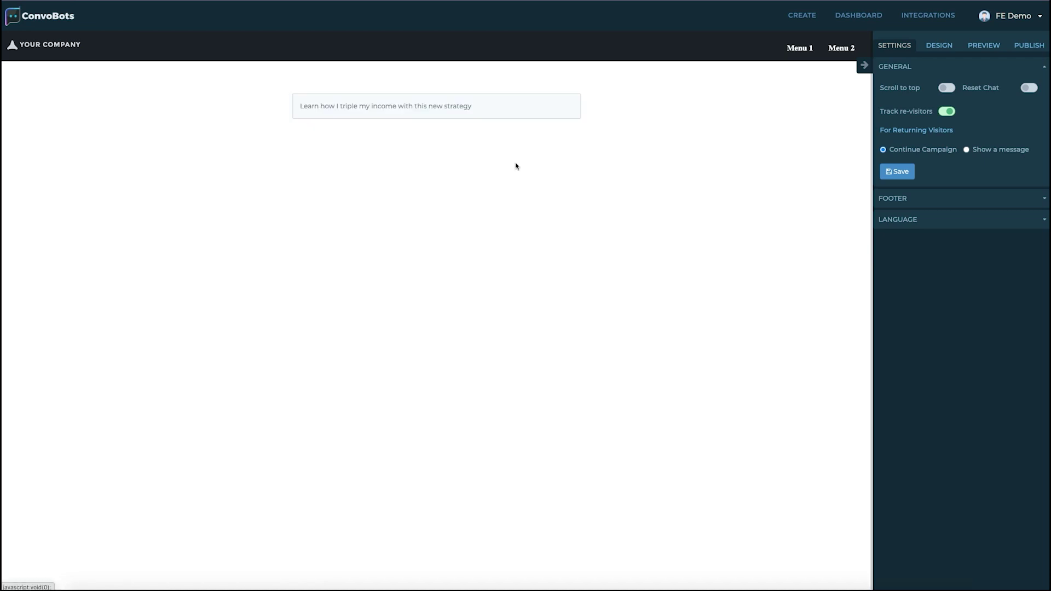
Step: Add a reply button 'Yes, I want to know more' that continues the conversation
{"action": "left_click", "coordinate": [335, 146]}
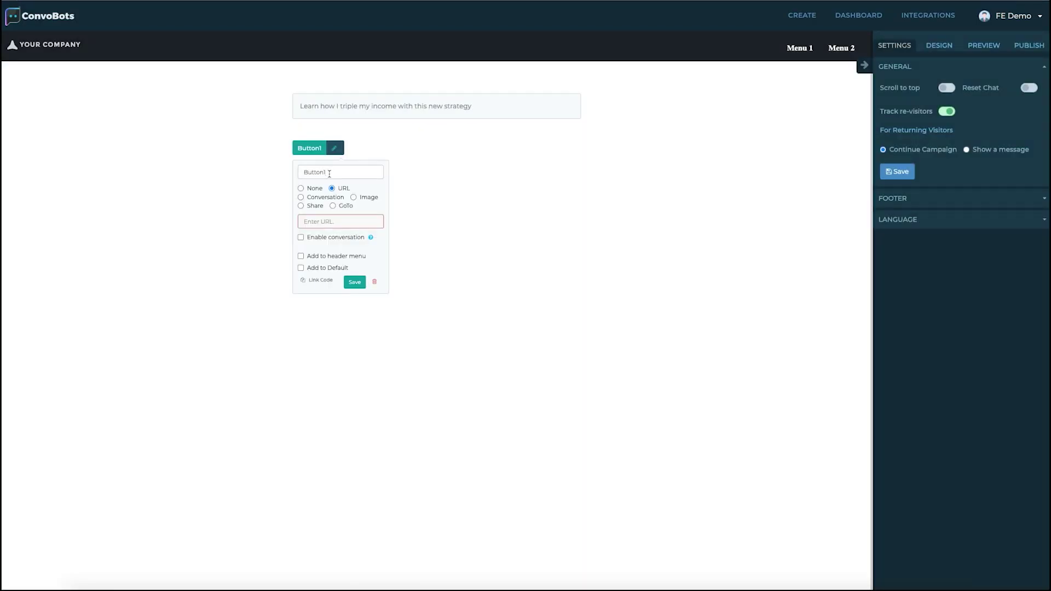
{"action": "double_click", "coordinate": [311, 174]}
{"action": "type", "text": "Yes, I want to know more"}
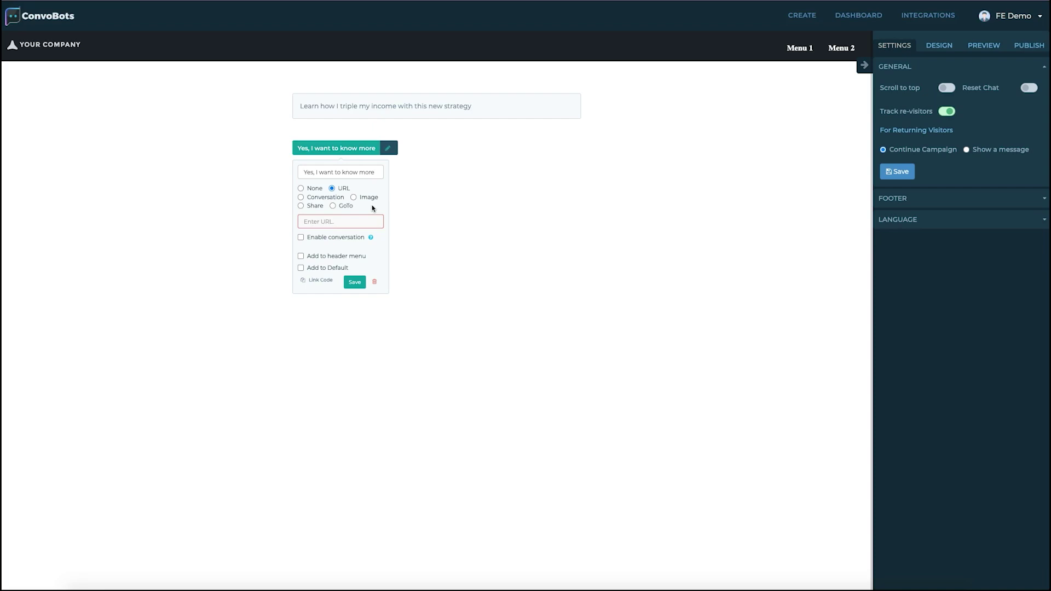
{"action": "left_click", "coordinate": [328, 198]}
{"action": "left_click", "coordinate": [345, 251]}
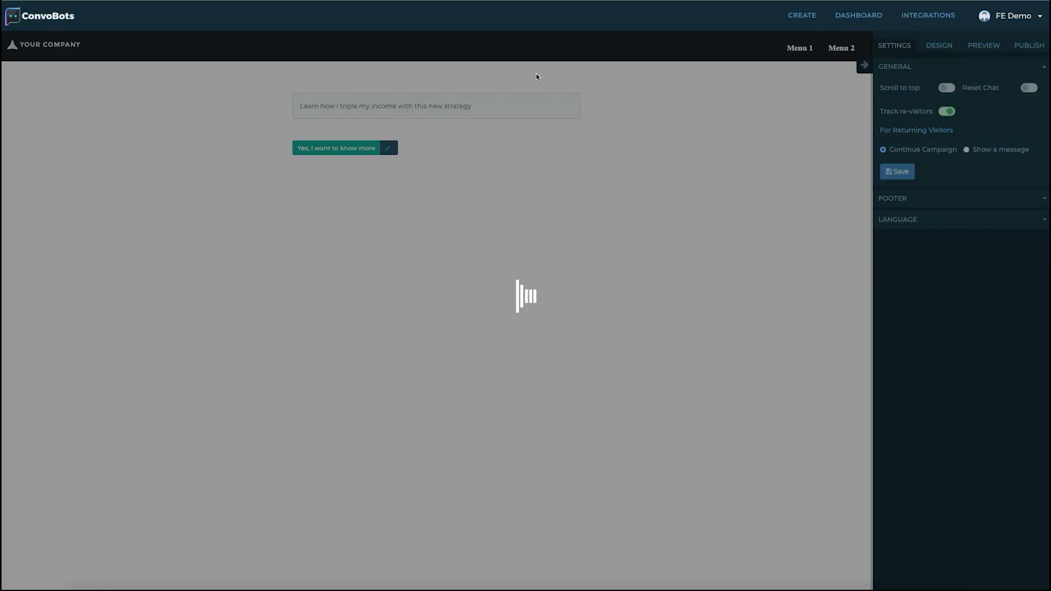
Step: Set the Yes reply's action to Conversation and save it
{"action": "mouse_move", "coordinate": [591, 110]}
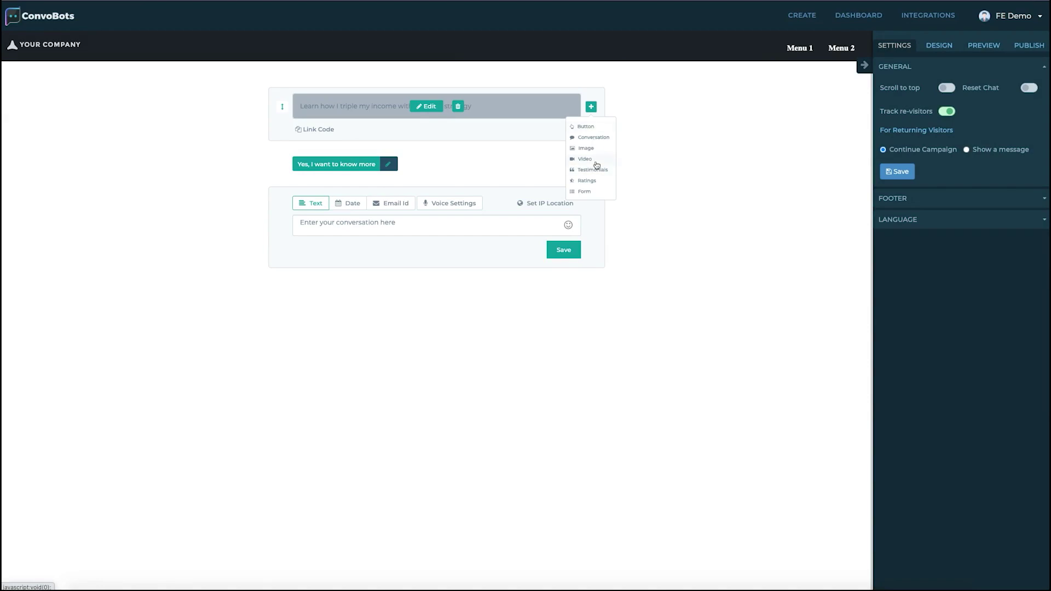
{"action": "left_click", "coordinate": [389, 148]}
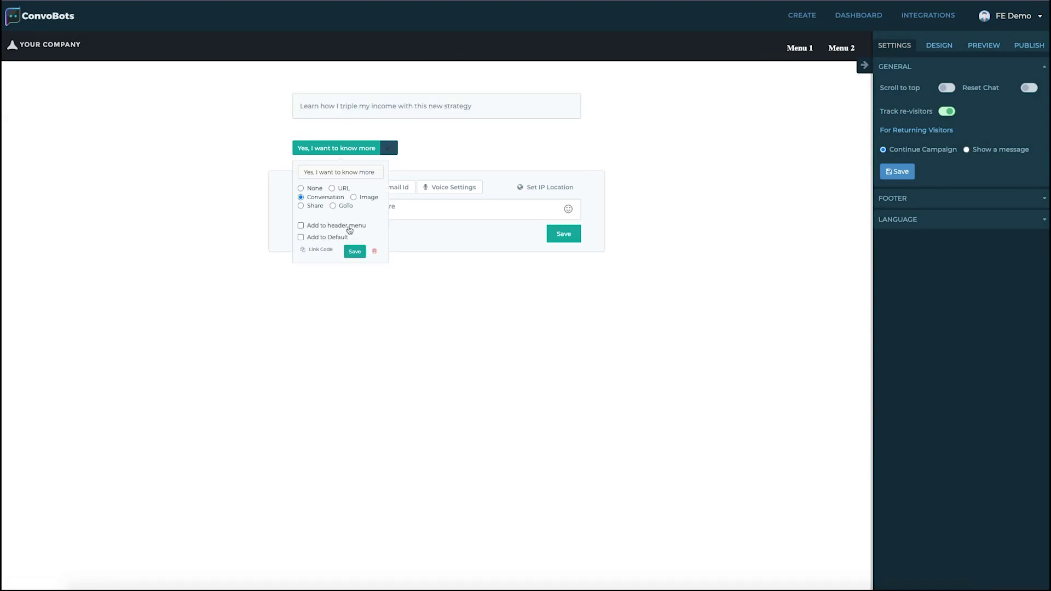
{"action": "left_click", "coordinate": [346, 225]}
{"action": "left_click", "coordinate": [350, 252]}
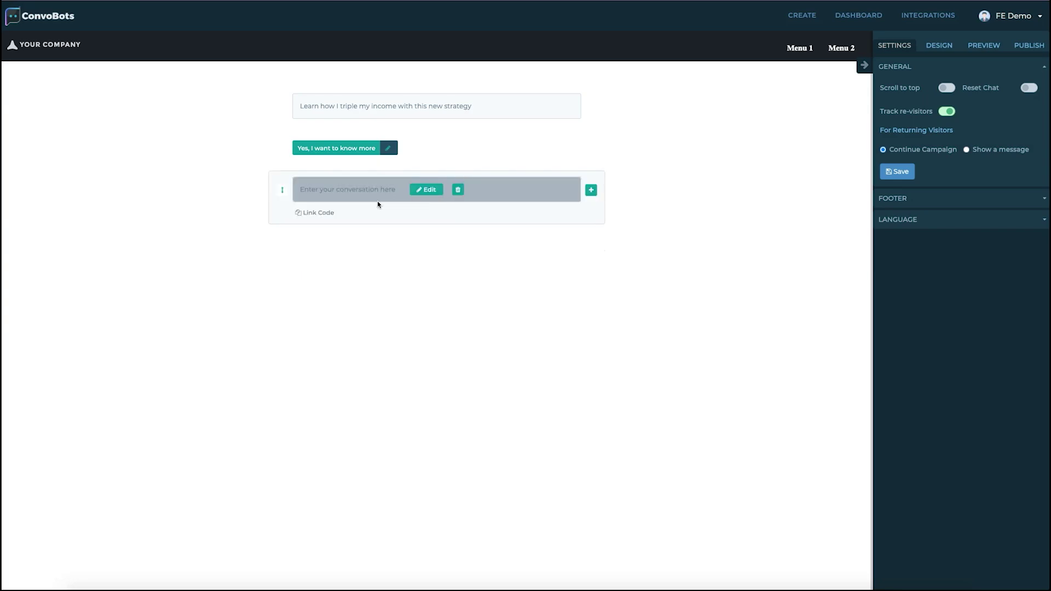
Step: Add a second reply button 'No thanks' with its action set to None
{"action": "mouse_move", "coordinate": [591, 106]}
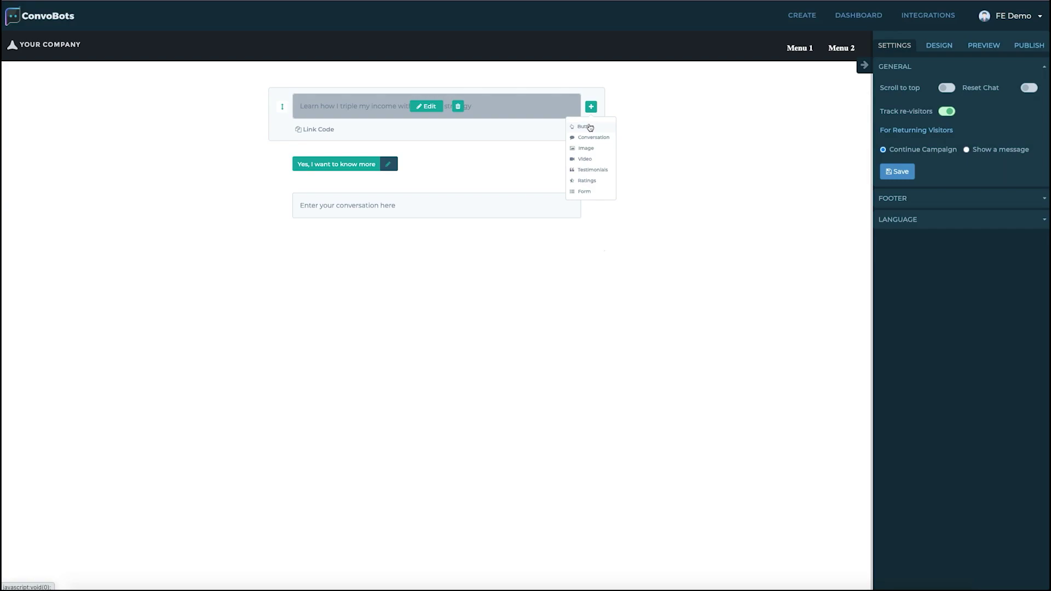
{"action": "left_click", "coordinate": [589, 126]}
{"action": "left_click_drag", "start_coordinate": [447, 172], "coordinate": [418, 170]}
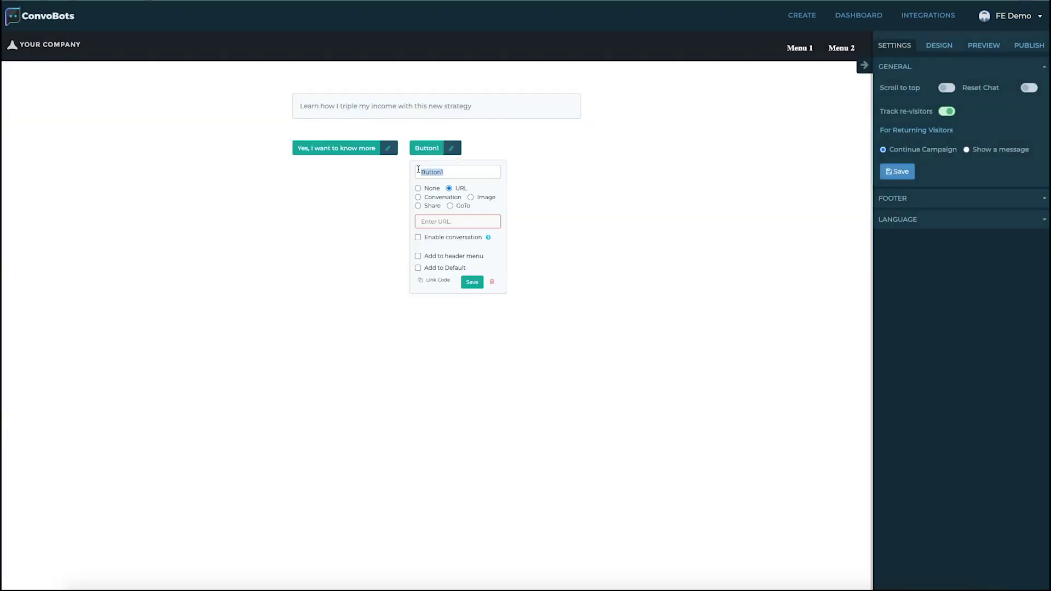
{"action": "type", "text": "No thanks"}
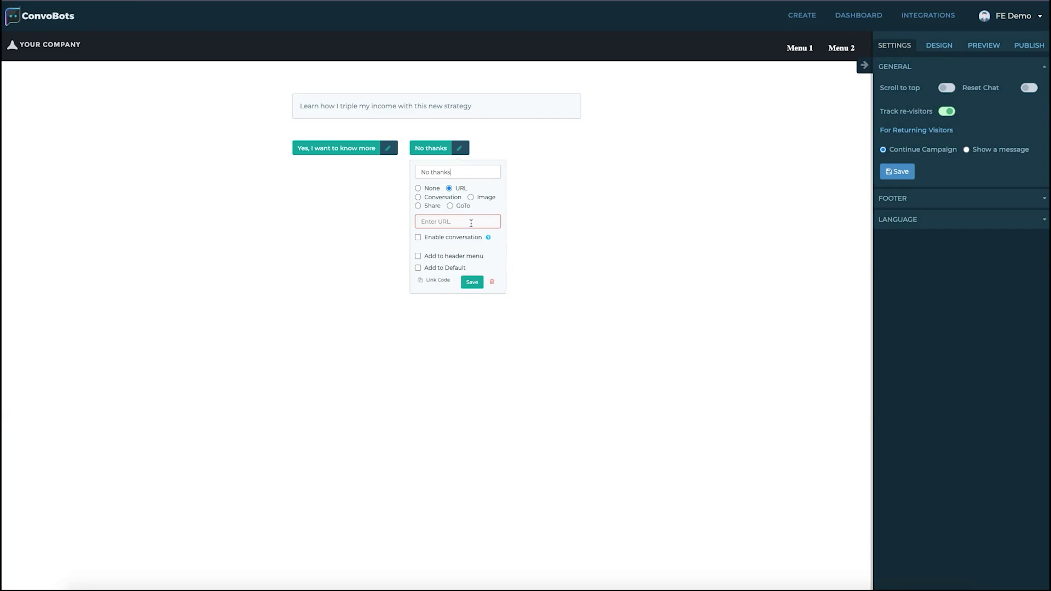
{"action": "left_click", "coordinate": [435, 190]}
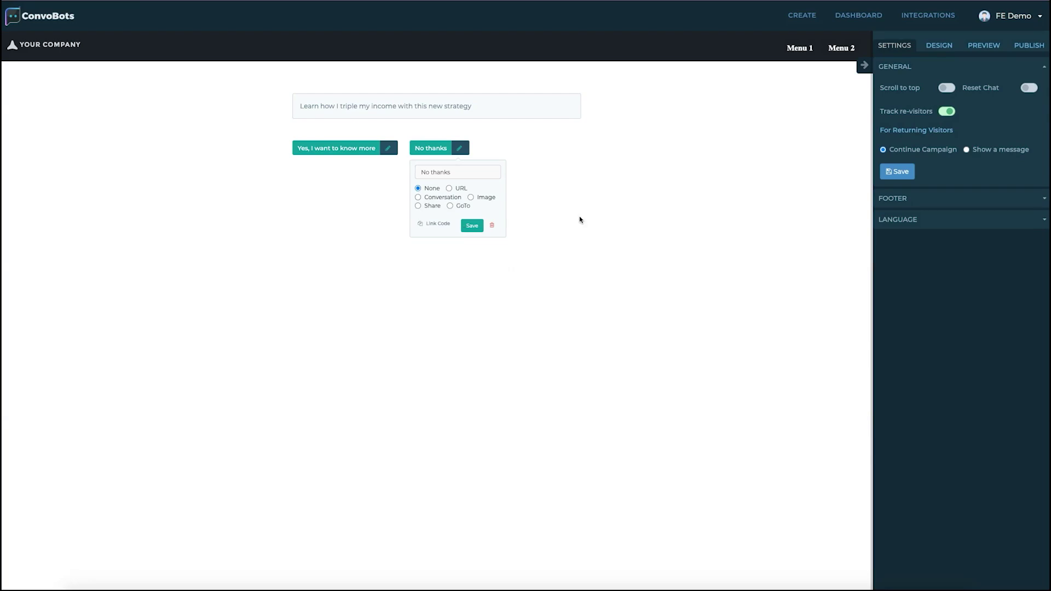
{"action": "left_click", "coordinate": [564, 216]}
{"action": "left_click", "coordinate": [340, 155]}
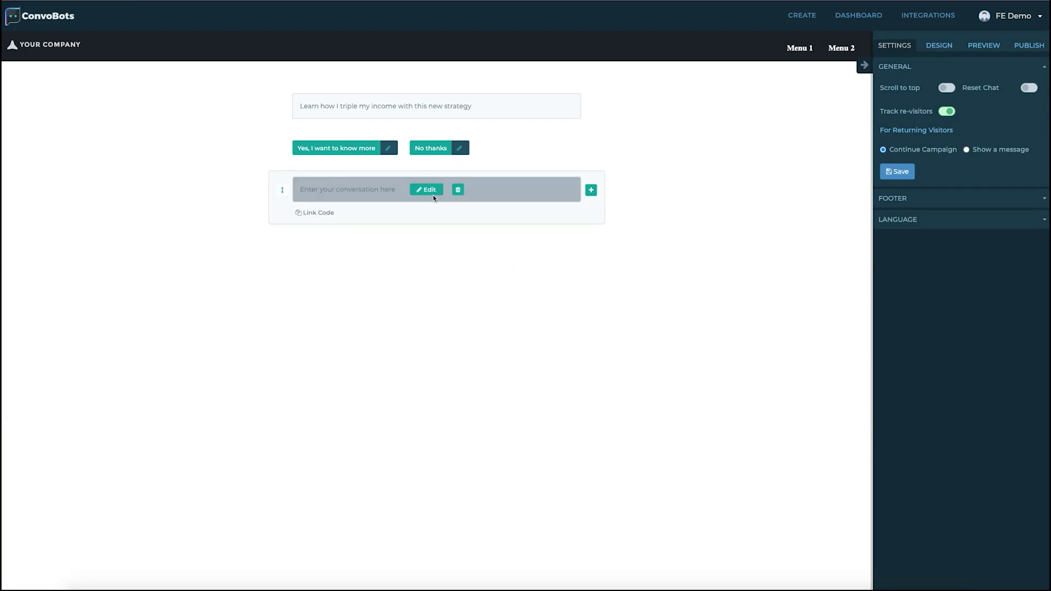
Step: Set the new message to 'Watch the video which i made especially for you'
{"action": "left_click", "coordinate": [428, 193]}
{"action": "left_click_drag", "start_coordinate": [396, 206], "coordinate": [300, 206]}
{"action": "type", "text": "Wat"}
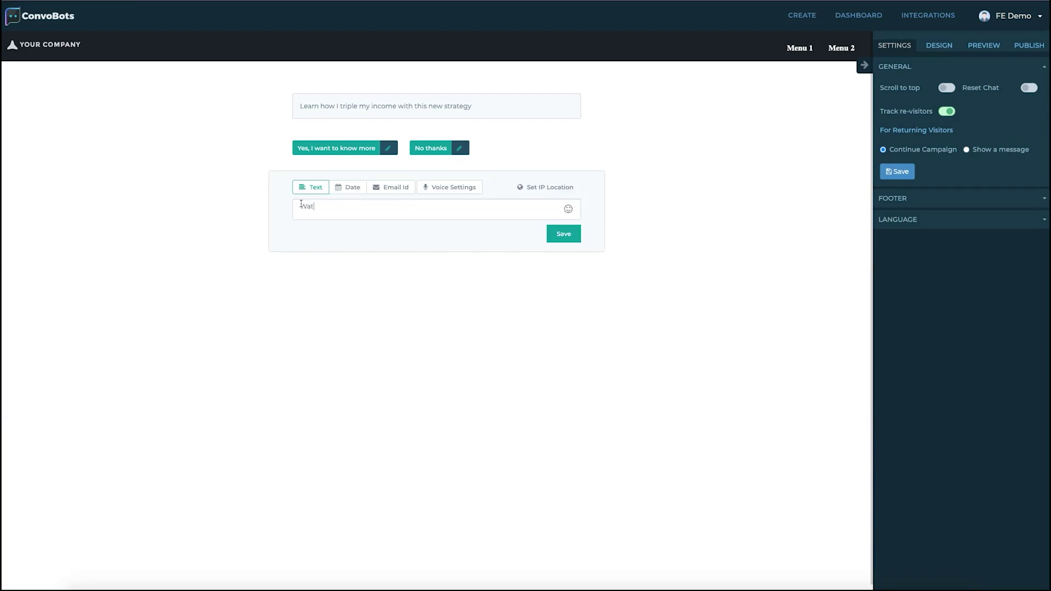
{"action": "type", "text": "ch the video which i made especially for you"}
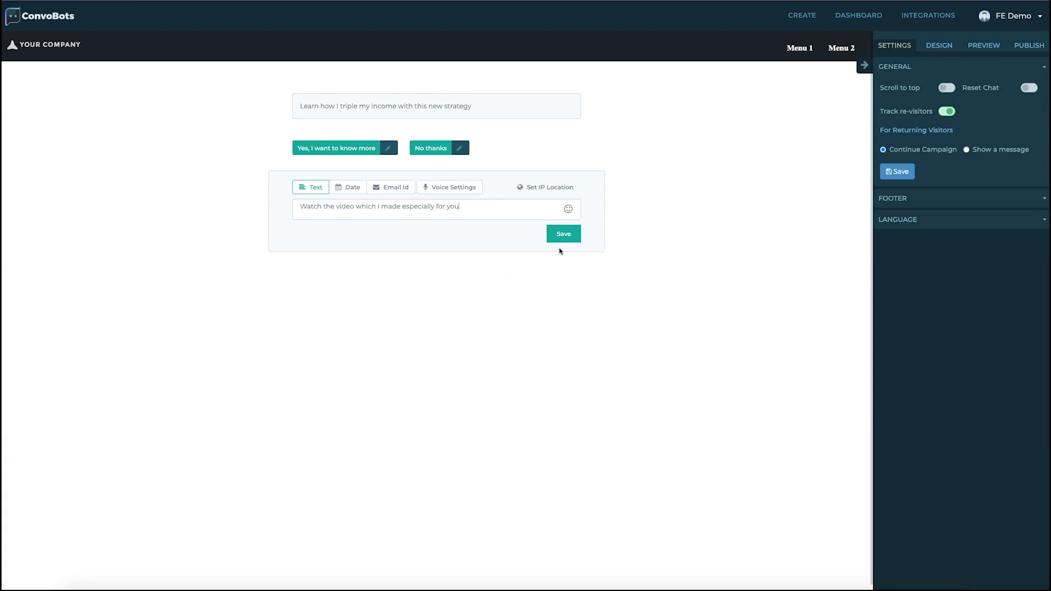
{"action": "left_click", "coordinate": [560, 235]}
Step: Embed the YouTube election coverage video by pasting its iframe code
{"action": "left_click", "coordinate": [591, 190]}
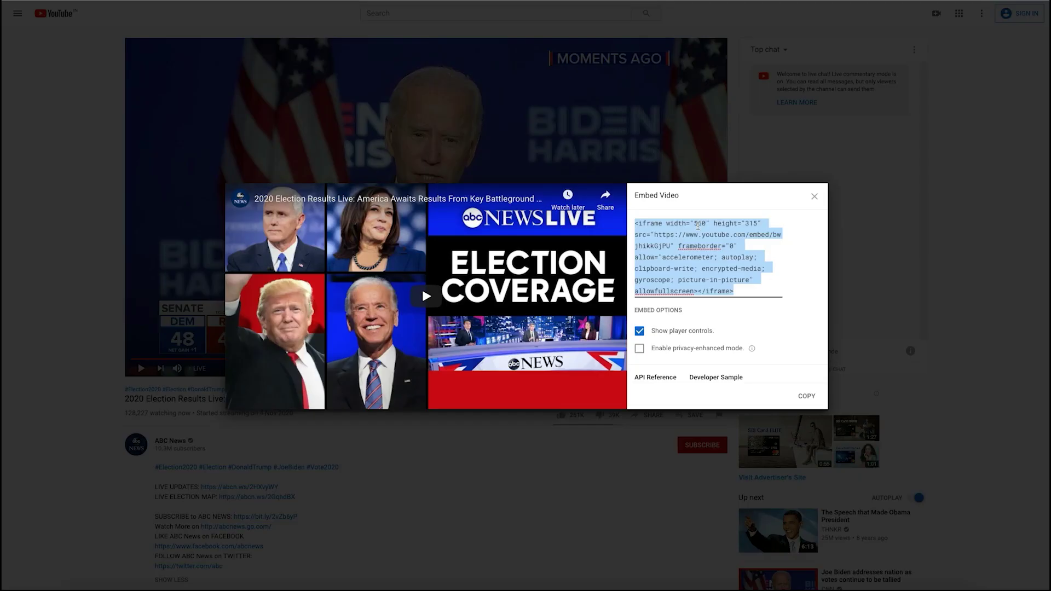
{"action": "right_click", "coordinate": [697, 234]}
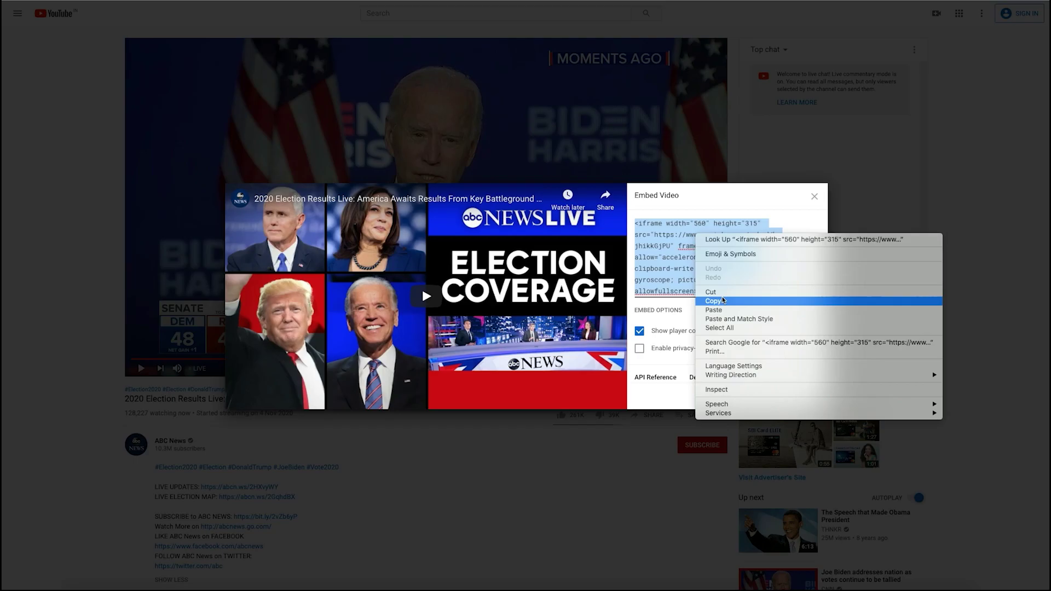
{"action": "left_click", "coordinate": [723, 300]}
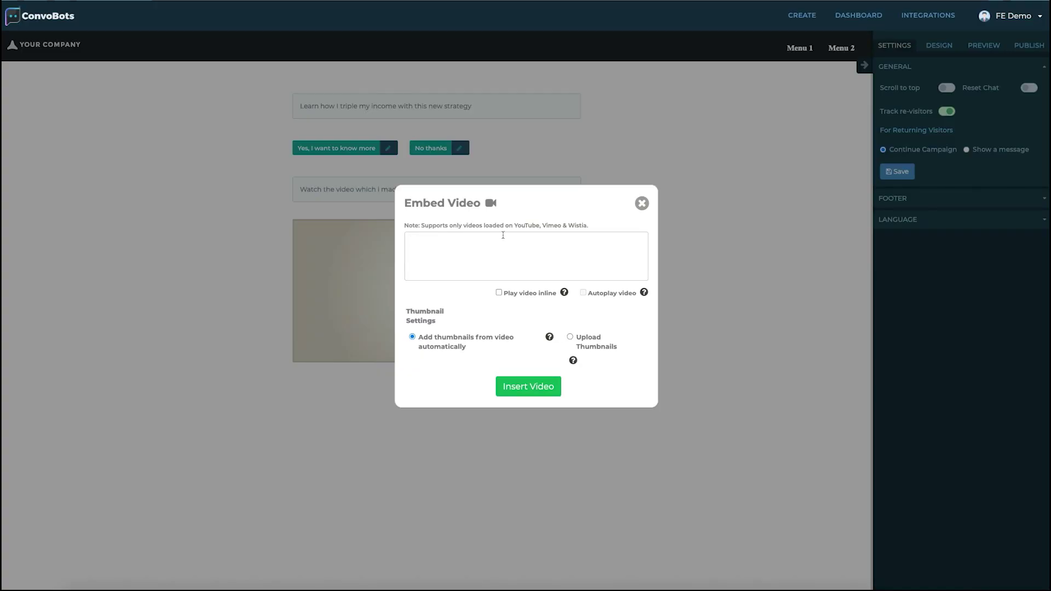
{"action": "right_click", "coordinate": [503, 237]}
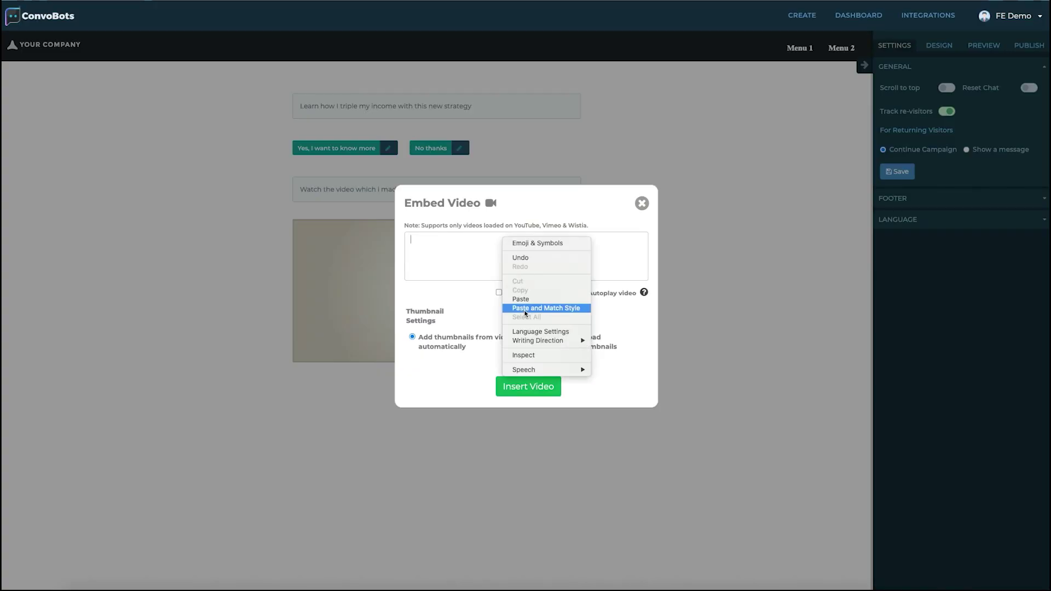
{"action": "left_click", "coordinate": [525, 311]}
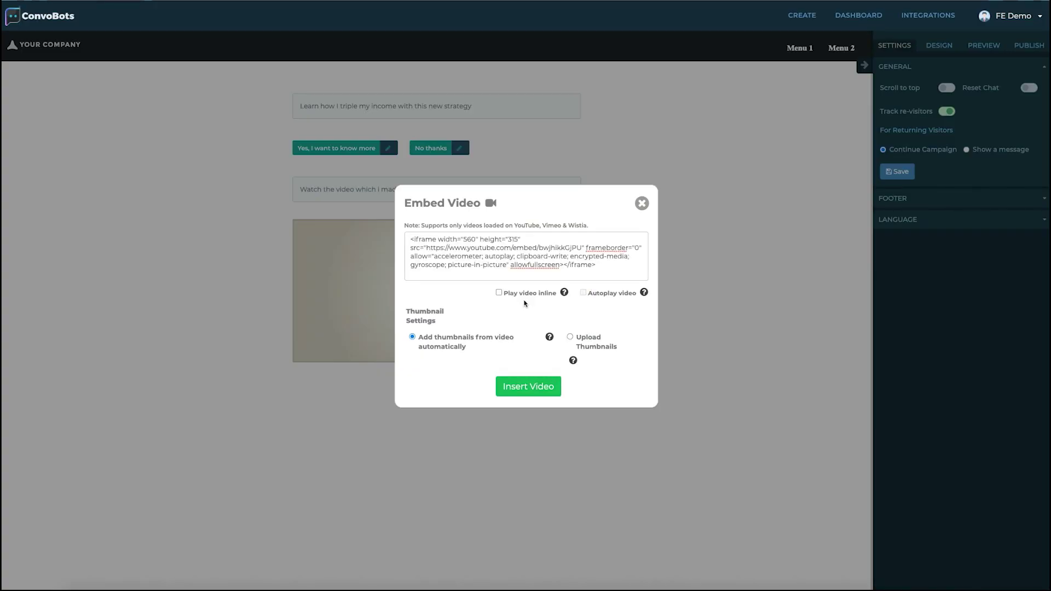
{"action": "left_click", "coordinate": [529, 387]}
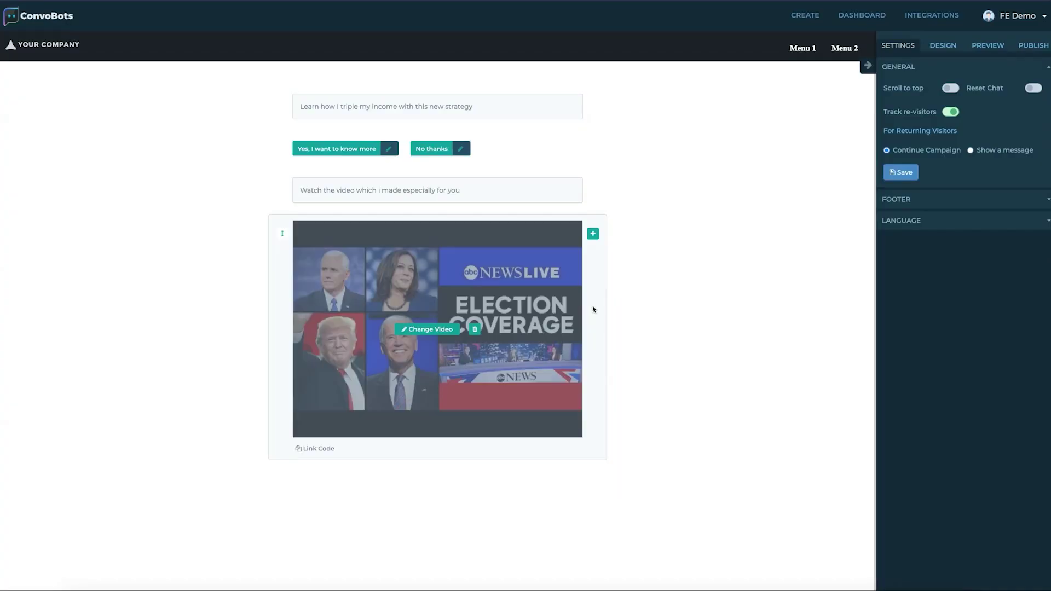
Step: Add the message 'Do you want to know more then enter your email address here' after the video
{"action": "left_click", "coordinate": [593, 233]}
{"action": "left_click", "coordinate": [594, 258]}
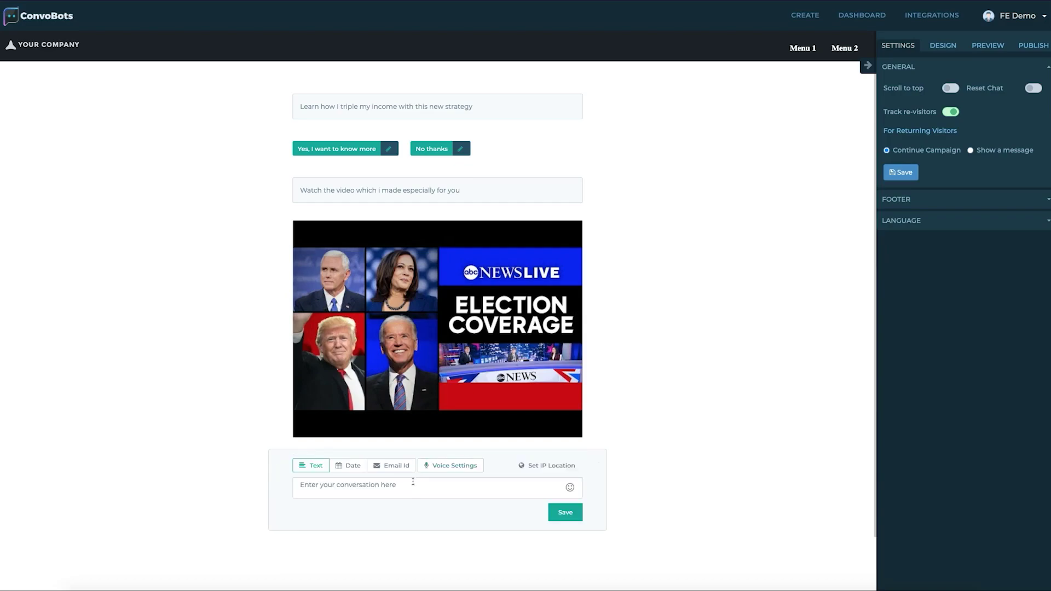
{"action": "left_click", "coordinate": [410, 484]}
{"action": "type", "text": "Do you want to know more then enter your email address here"}
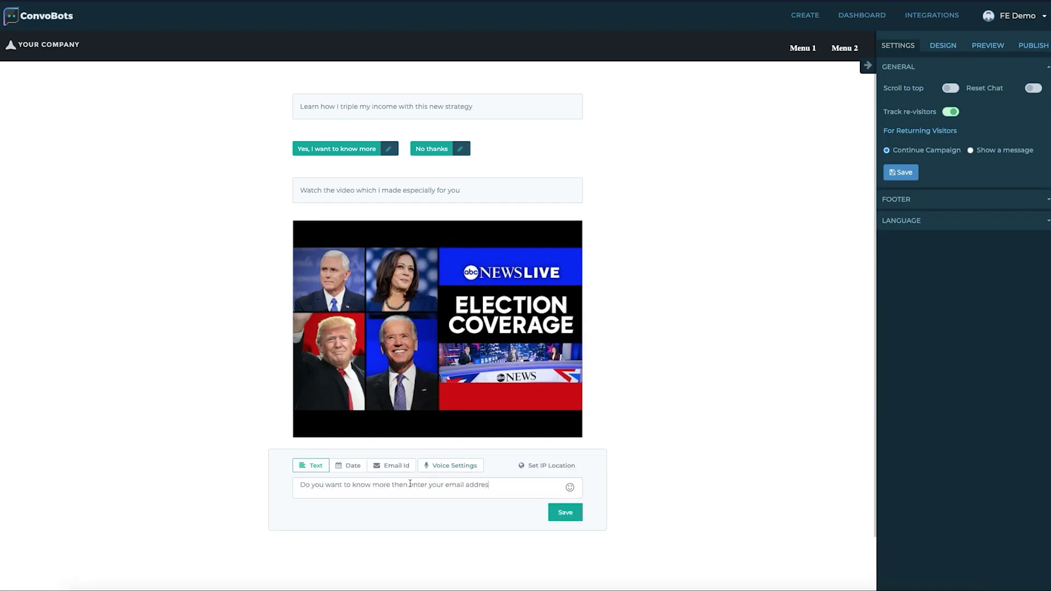
{"action": "left_click", "coordinate": [560, 517]}
Step: Add an Email Id capture field below the prompt message
{"action": "left_click", "coordinate": [593, 468]}
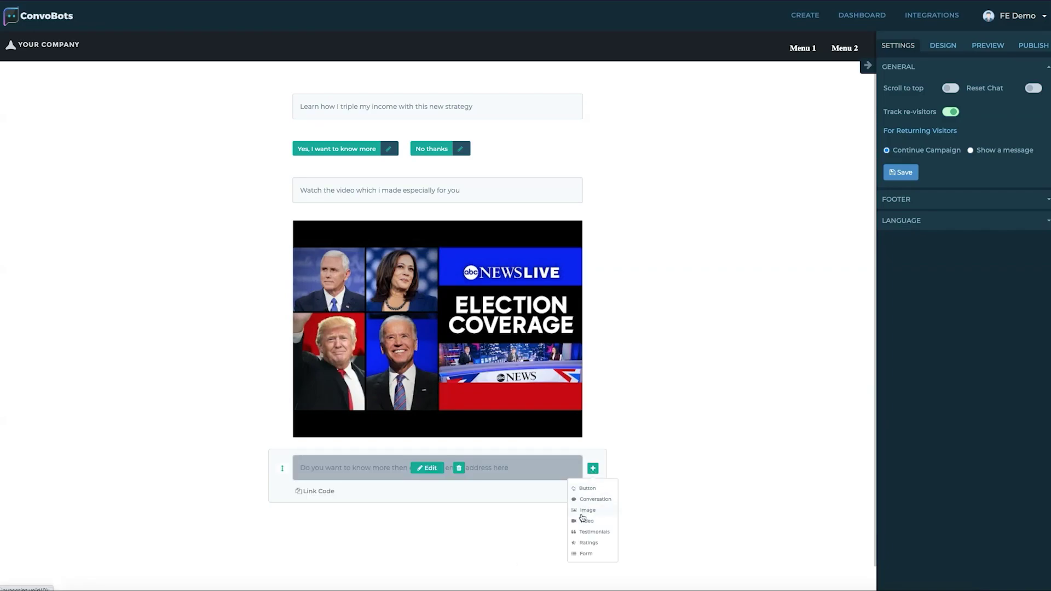
{"action": "left_click", "coordinate": [591, 499]}
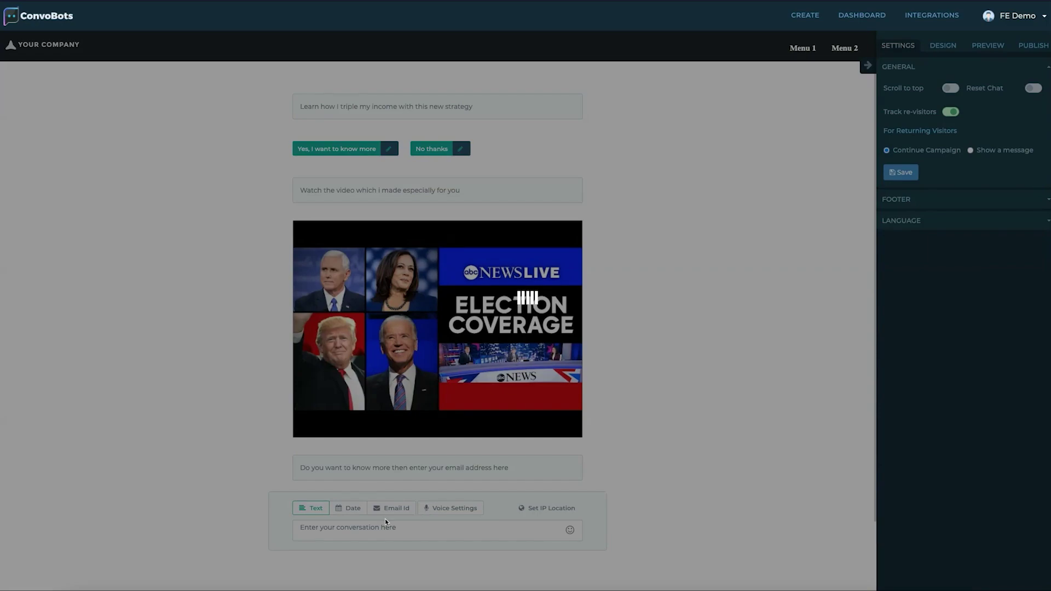
{"action": "left_click", "coordinate": [390, 510]}
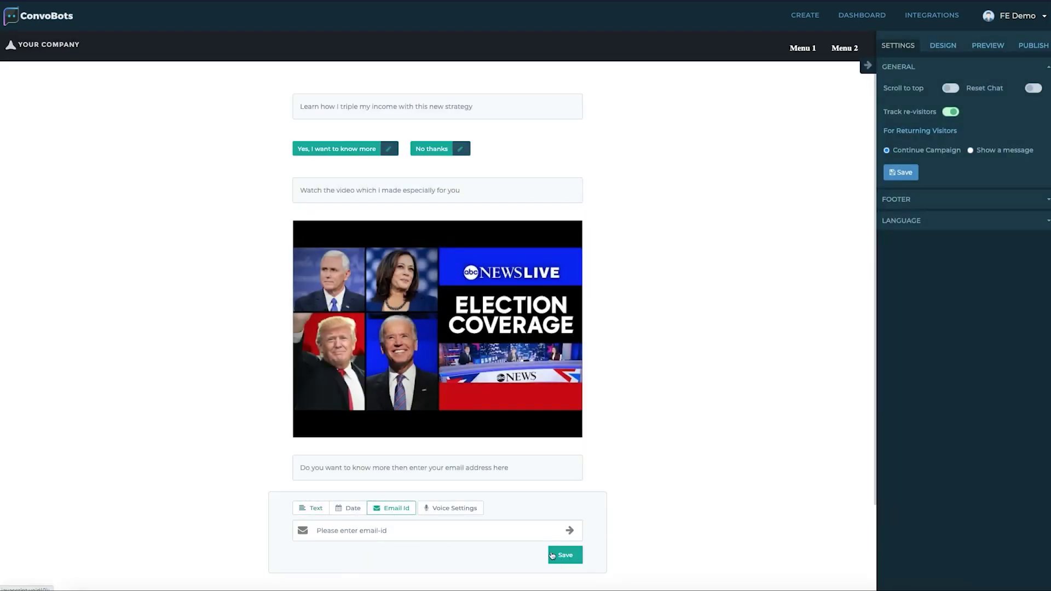
{"action": "left_click", "coordinate": [565, 554]}
{"action": "left_click", "coordinate": [593, 511]}
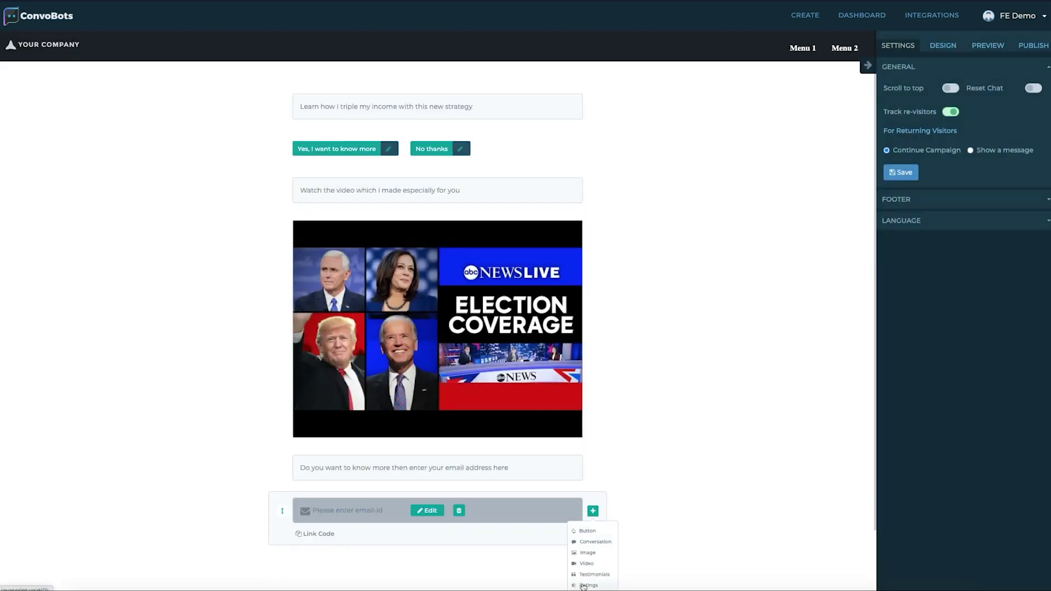
{"action": "scroll", "coordinate": [649, 538], "scroll_direction": "down", "scroll_amount": 1}
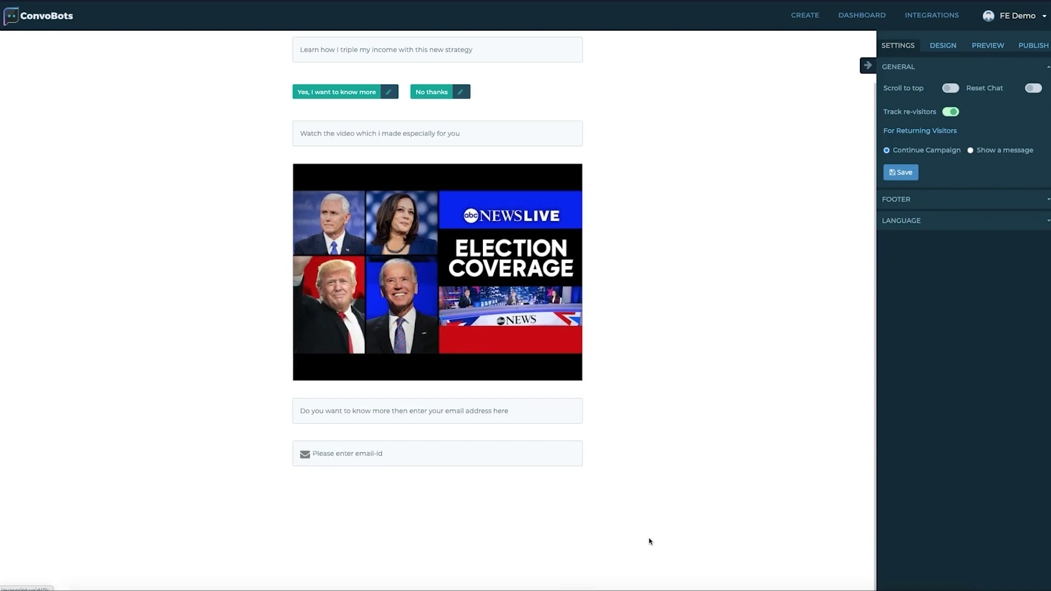
Step: Add a lead form after the email field with the autoresponder left on -Select one-
{"action": "left_click", "coordinate": [593, 456]}
{"action": "left_click", "coordinate": [587, 537]}
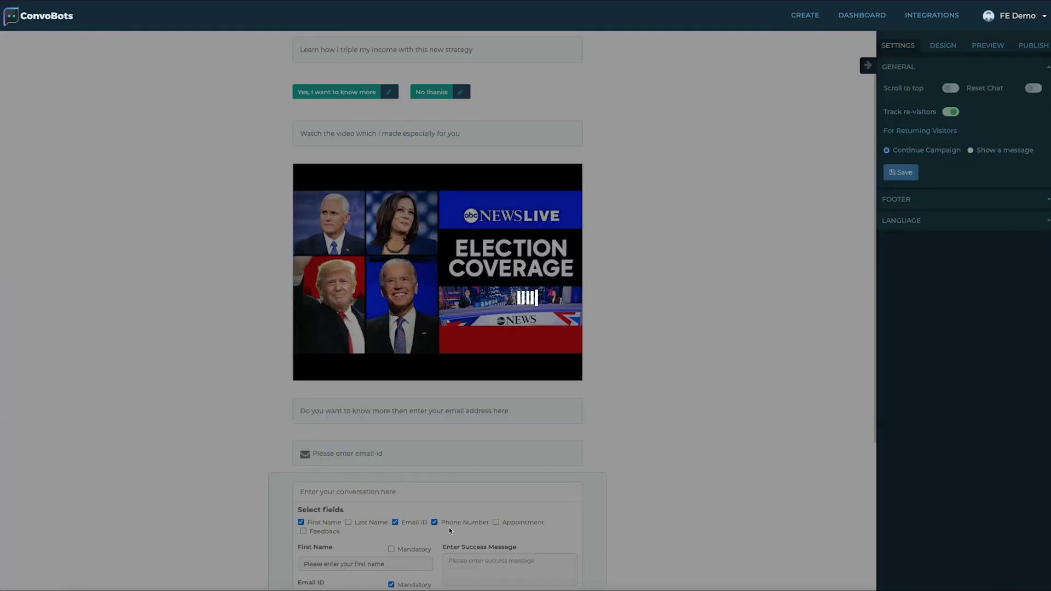
{"action": "scroll", "coordinate": [310, 407], "scroll_direction": "down", "scroll_amount": 5}
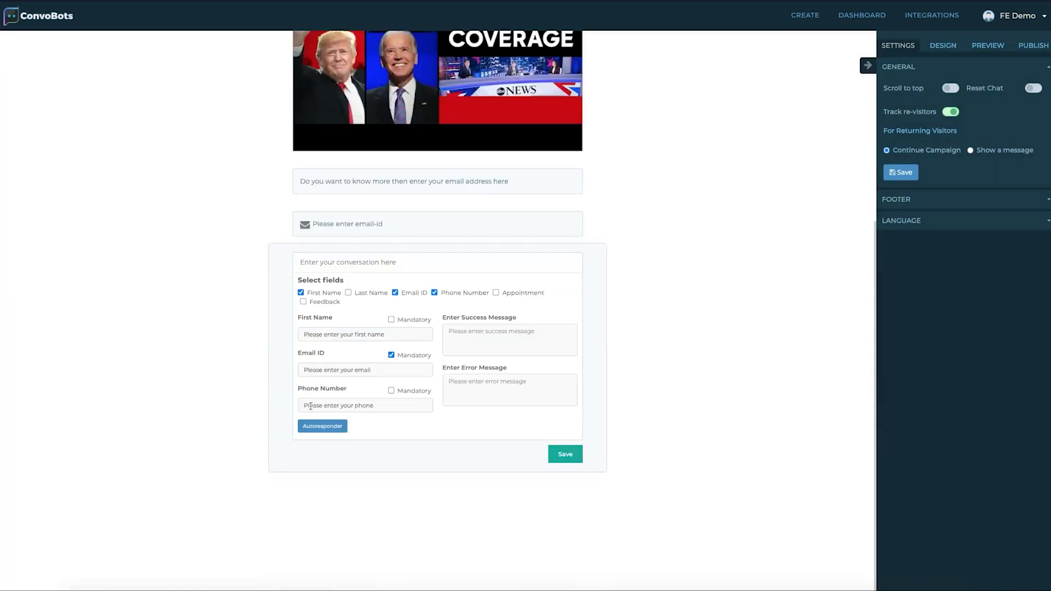
{"action": "left_click", "coordinate": [325, 428]}
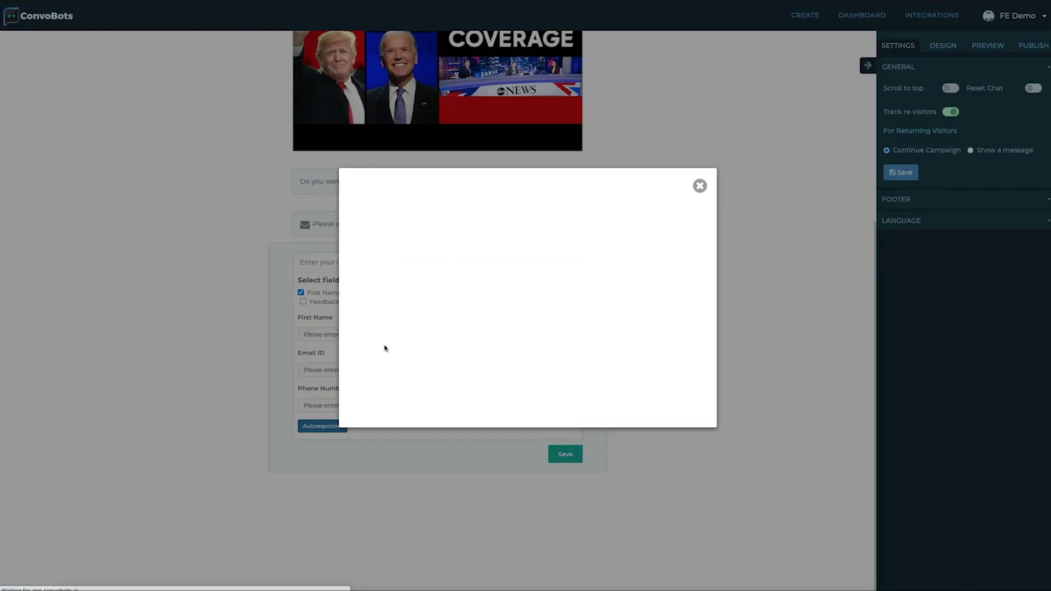
{"action": "left_click", "coordinate": [515, 244]}
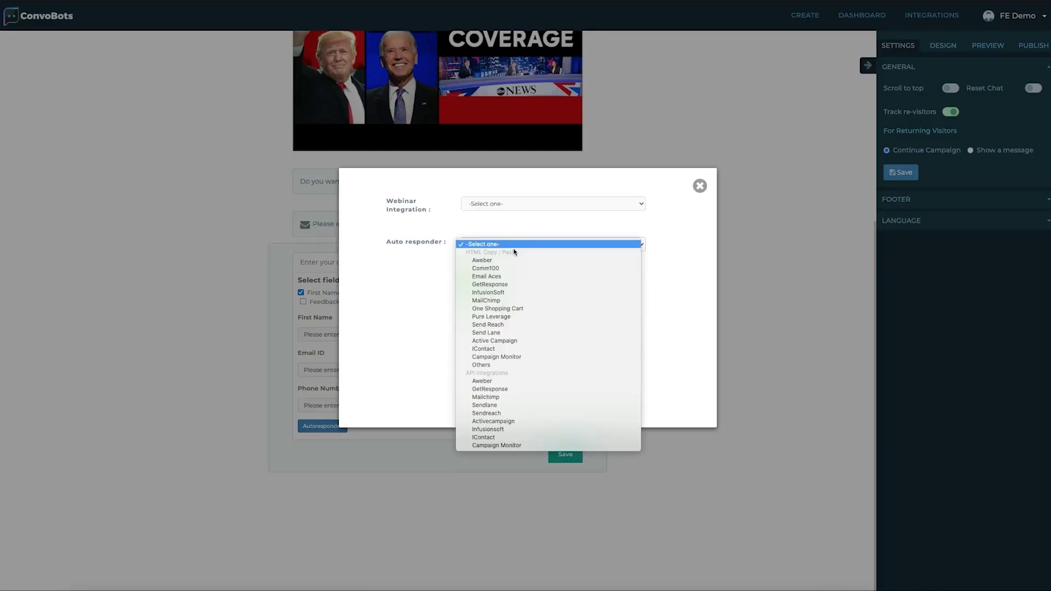
{"action": "left_click", "coordinate": [685, 230]}
{"action": "left_click", "coordinate": [700, 186]}
{"action": "left_click", "coordinate": [565, 454]}
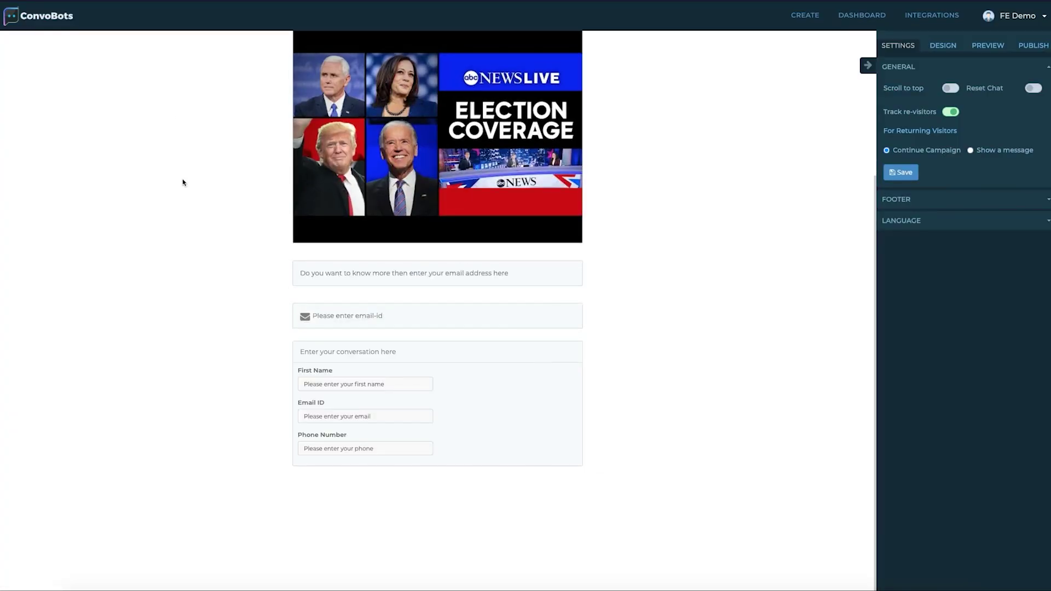
{"action": "scroll", "coordinate": [199, 197], "scroll_direction": "up", "scroll_amount": 4}
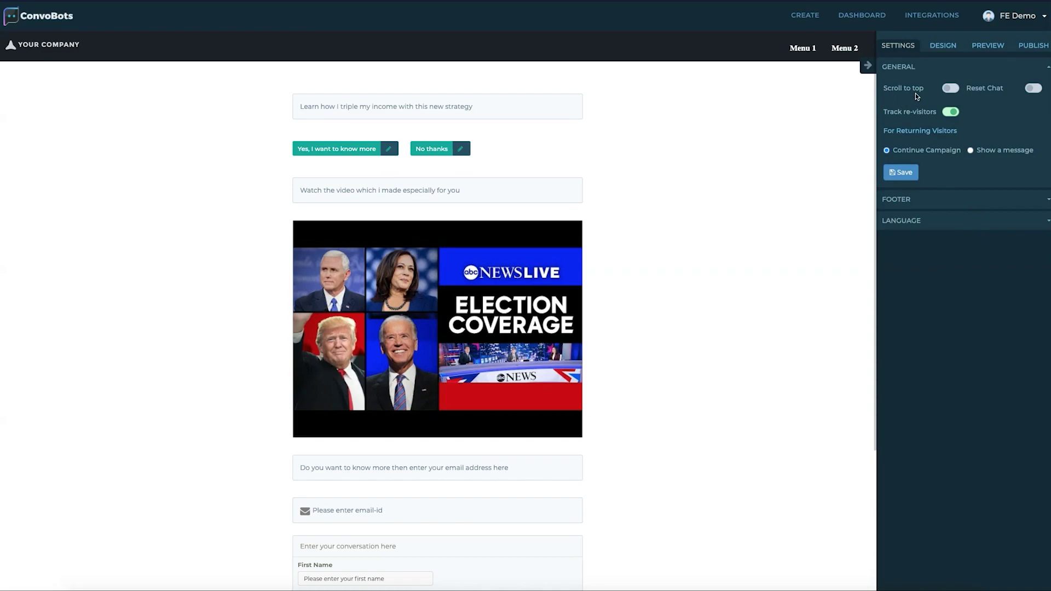
{"action": "left_click", "coordinate": [946, 91]}
{"action": "left_click", "coordinate": [950, 91]}
Step: Review the campaign's Footer terms and Language text settings
{"action": "left_click", "coordinate": [1004, 199]}
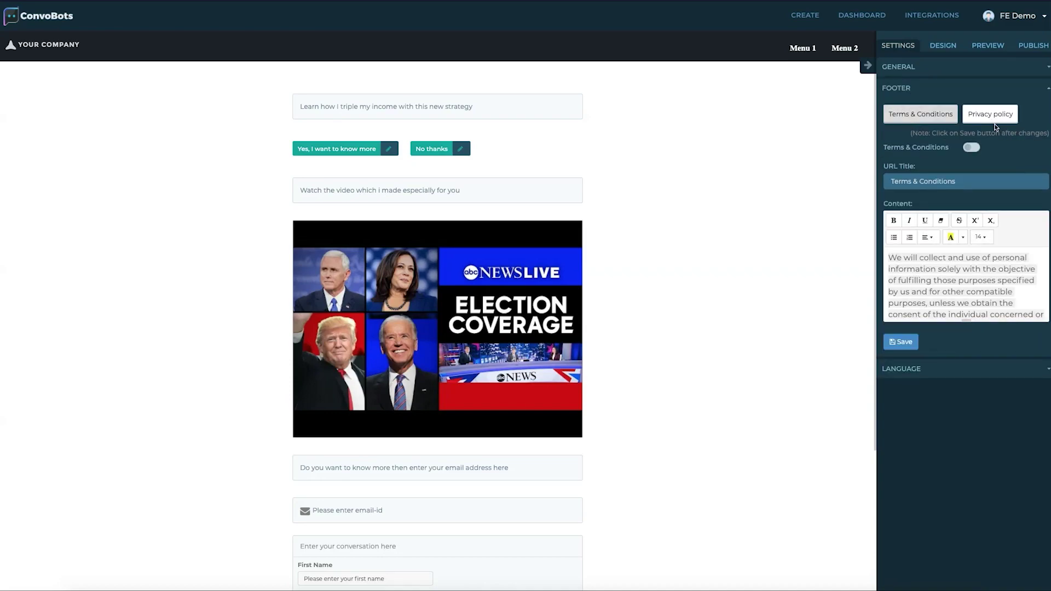
{"action": "left_click", "coordinate": [942, 368]}
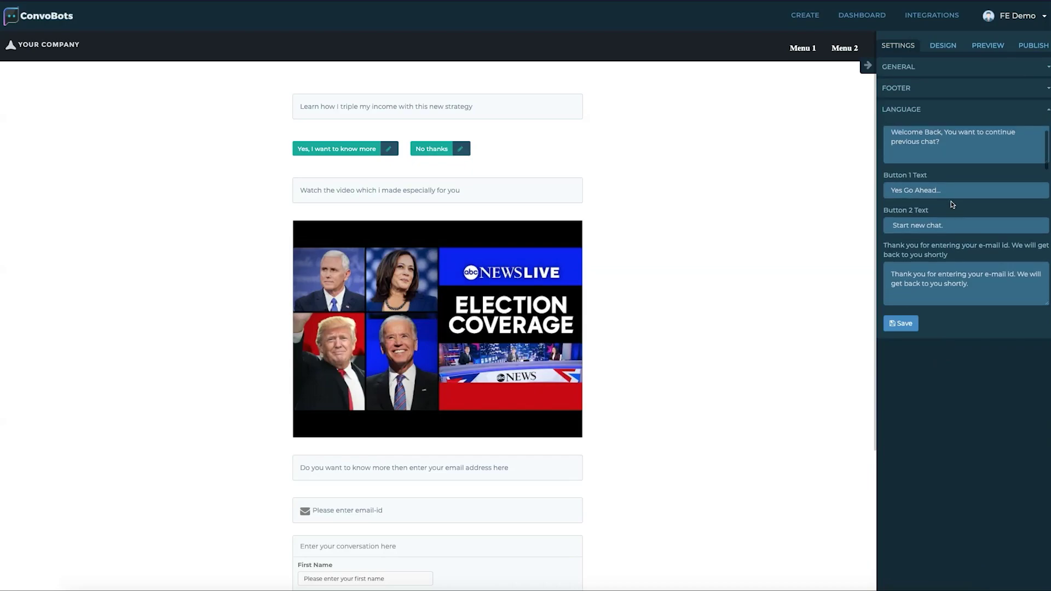
{"action": "scroll", "coordinate": [951, 203], "scroll_direction": "down", "scroll_amount": 8}
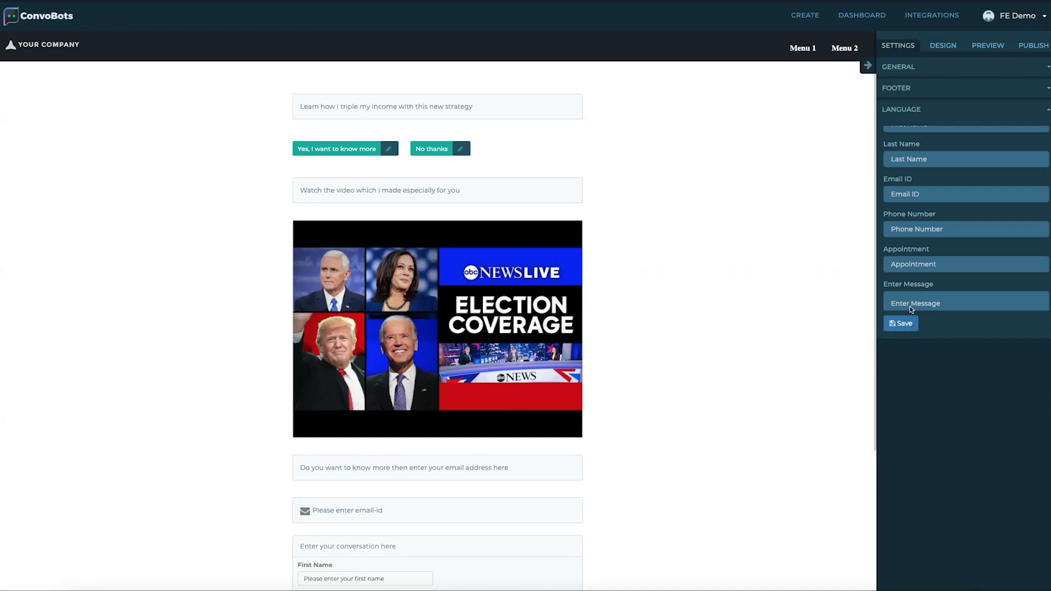
{"action": "scroll", "coordinate": [911, 310], "scroll_direction": "down", "scroll_amount": 2}
Step: Turn on Show Bot Image in the campaign's design options
{"action": "left_click", "coordinate": [943, 45]}
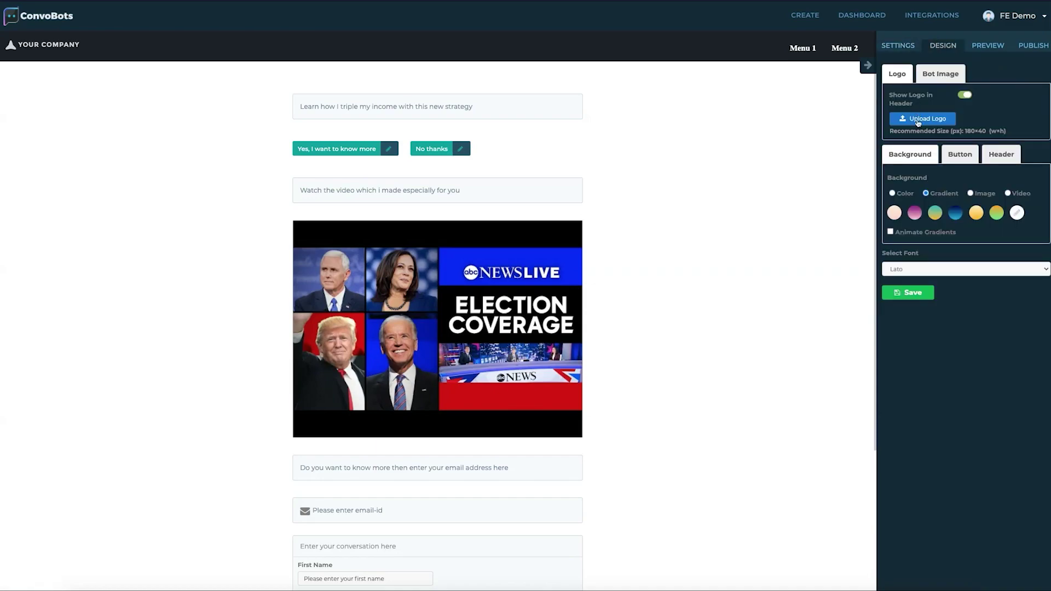
{"action": "left_click", "coordinate": [941, 77]}
{"action": "left_click", "coordinate": [964, 95]}
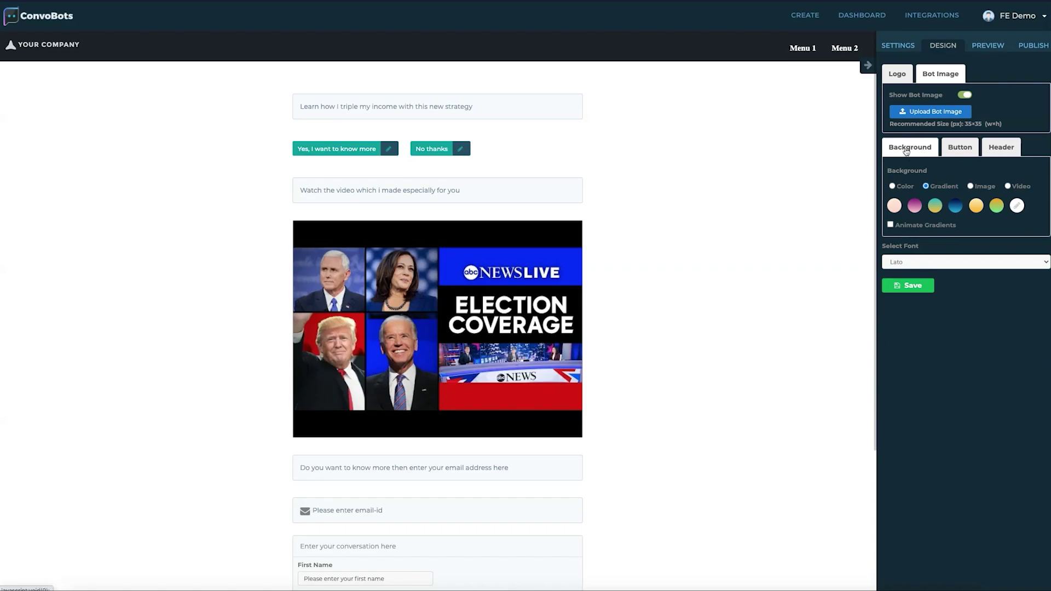
Step: Set a teal-to-yellow gradient background, orange buttons and a purple header
{"action": "left_click", "coordinate": [976, 208]}
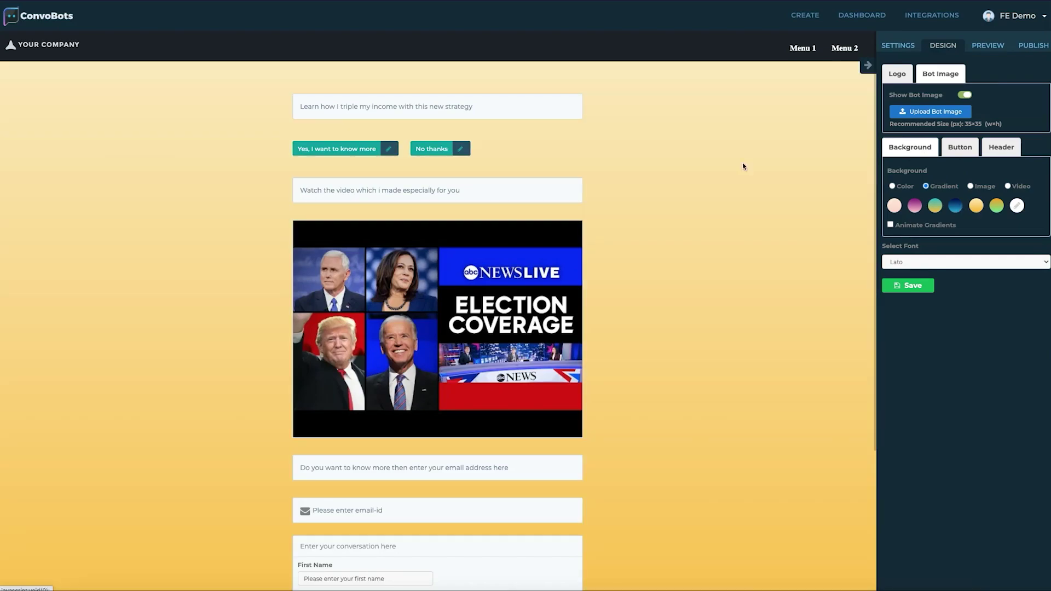
{"action": "left_click", "coordinate": [936, 208]}
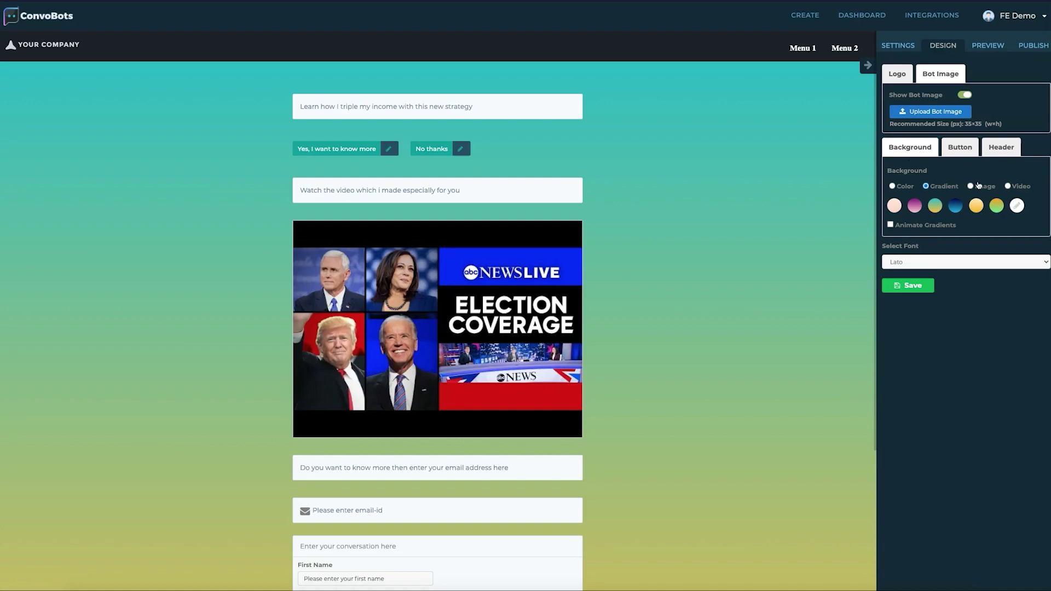
{"action": "left_click", "coordinate": [961, 150]}
{"action": "left_click", "coordinate": [955, 208]}
{"action": "left_click", "coordinate": [1001, 147]}
{"action": "left_click", "coordinate": [935, 223]}
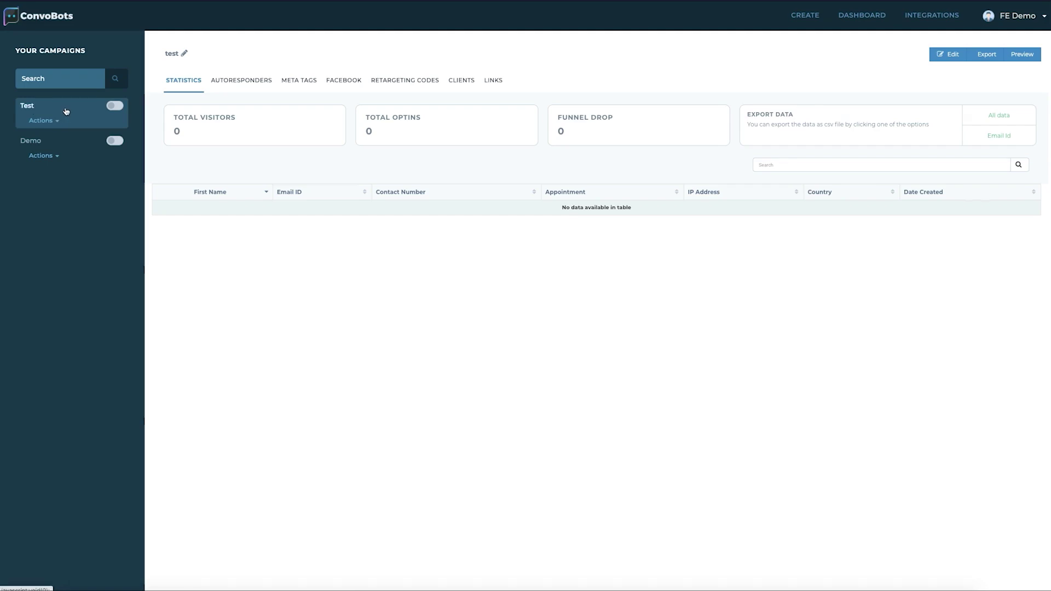
Step: Check the Test campaign's actions, then its Autoresponders, Meta Tags and Retargeting Codes settings
{"action": "left_click", "coordinate": [44, 122]}
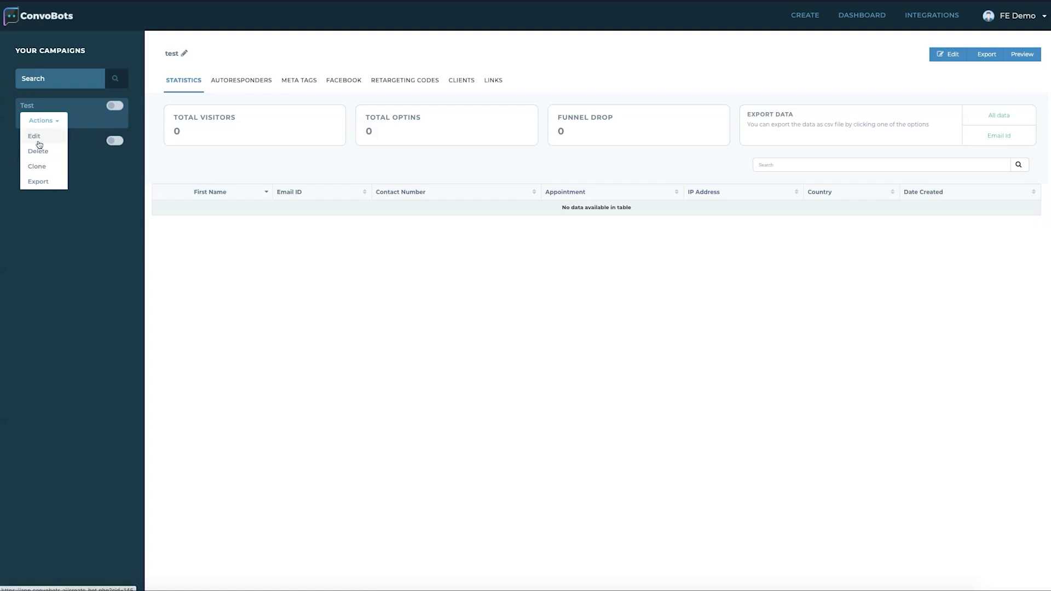
{"action": "left_click", "coordinate": [77, 112]}
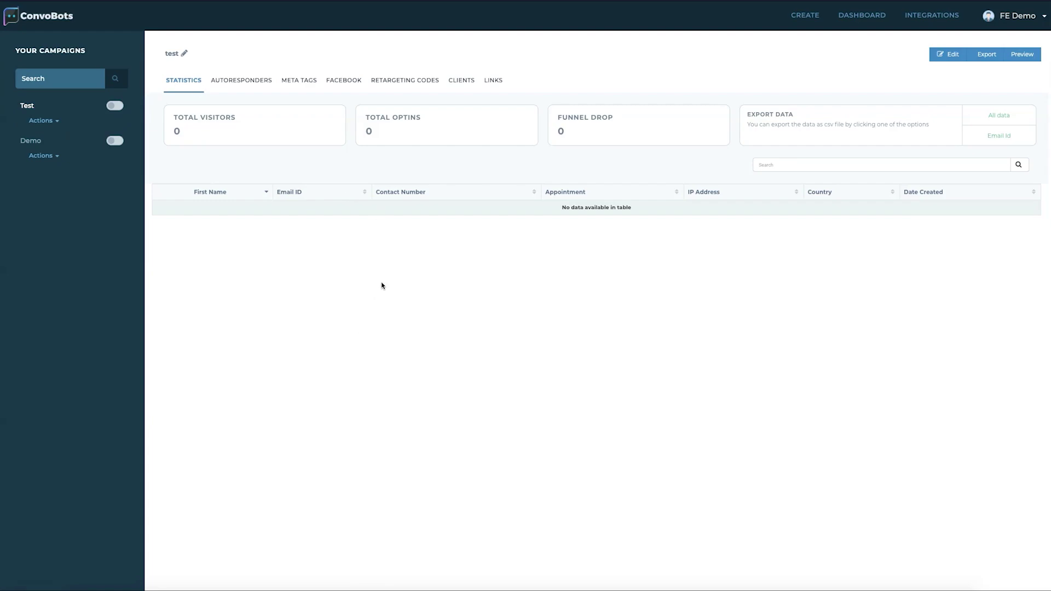
{"action": "left_click", "coordinate": [229, 87]}
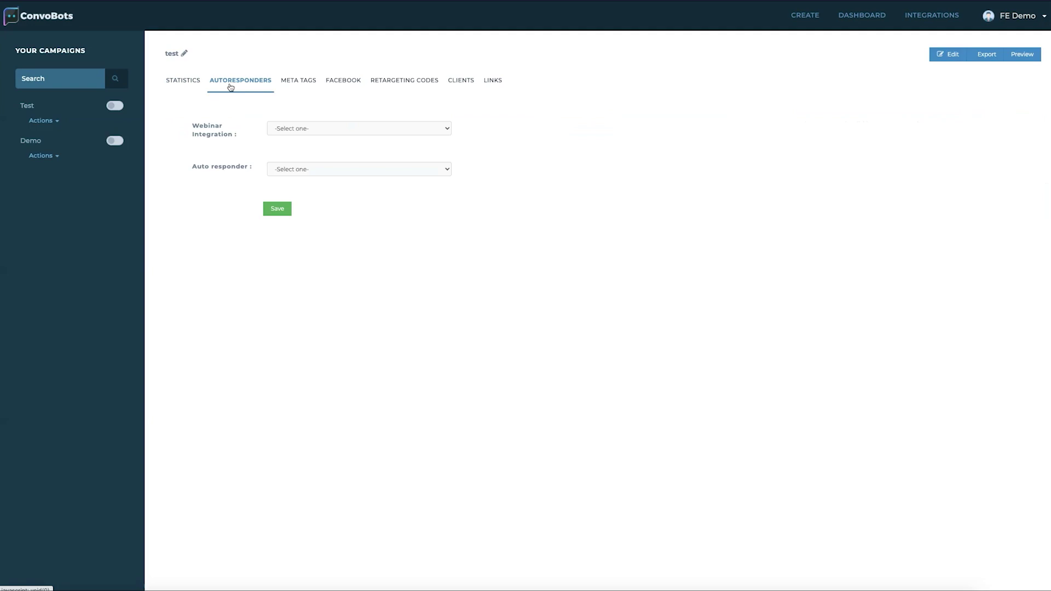
{"action": "left_click", "coordinate": [300, 82]}
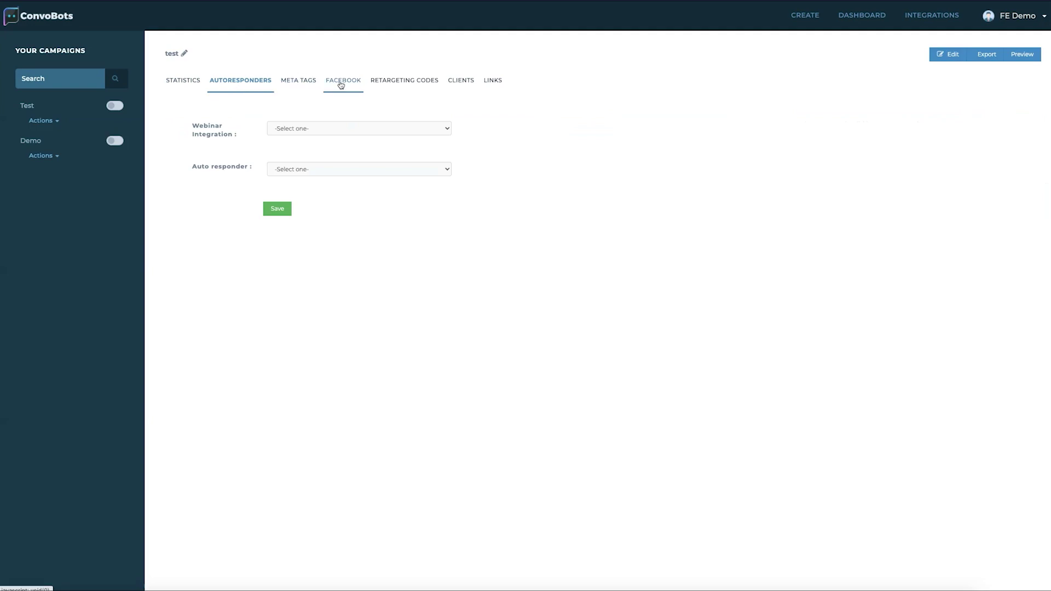
{"action": "left_click", "coordinate": [386, 86]}
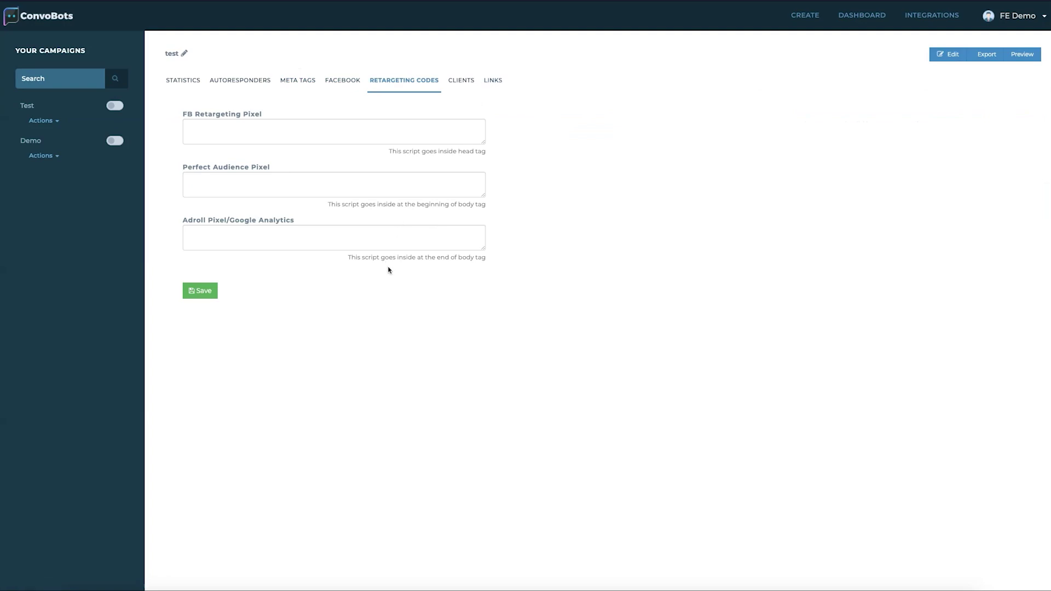
Step: Show the campaign's publish Links page, viewing the embed code and then the campaign URL
{"action": "left_click", "coordinate": [493, 84]}
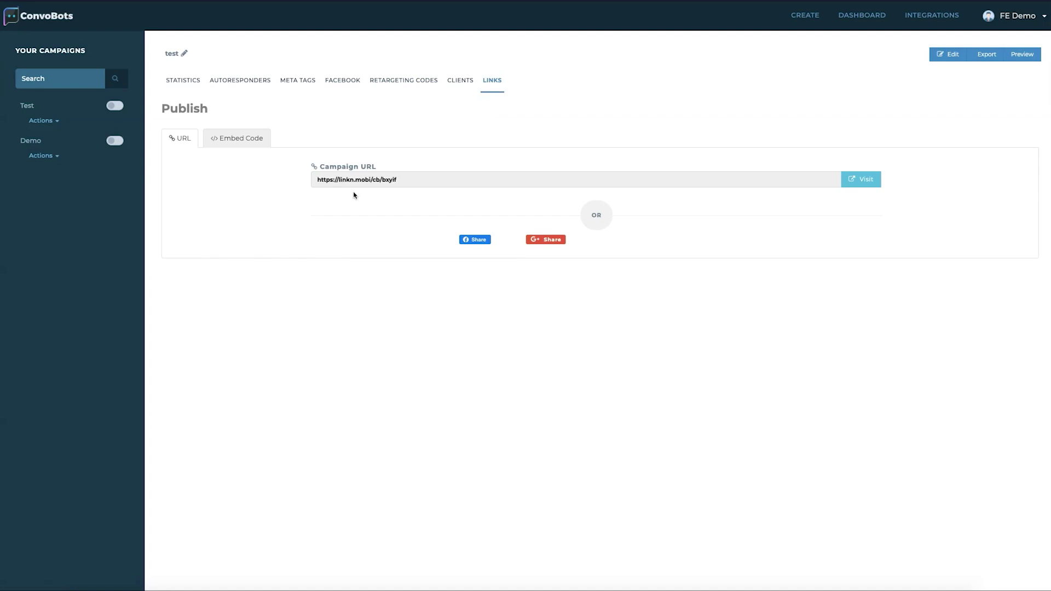
{"action": "left_click", "coordinate": [220, 138]}
{"action": "left_click", "coordinate": [182, 139]}
Step: Browse the INTEGRATIONS page's service cards, then return to the campaign dashboard via the logo
{"action": "left_click", "coordinate": [932, 14]}
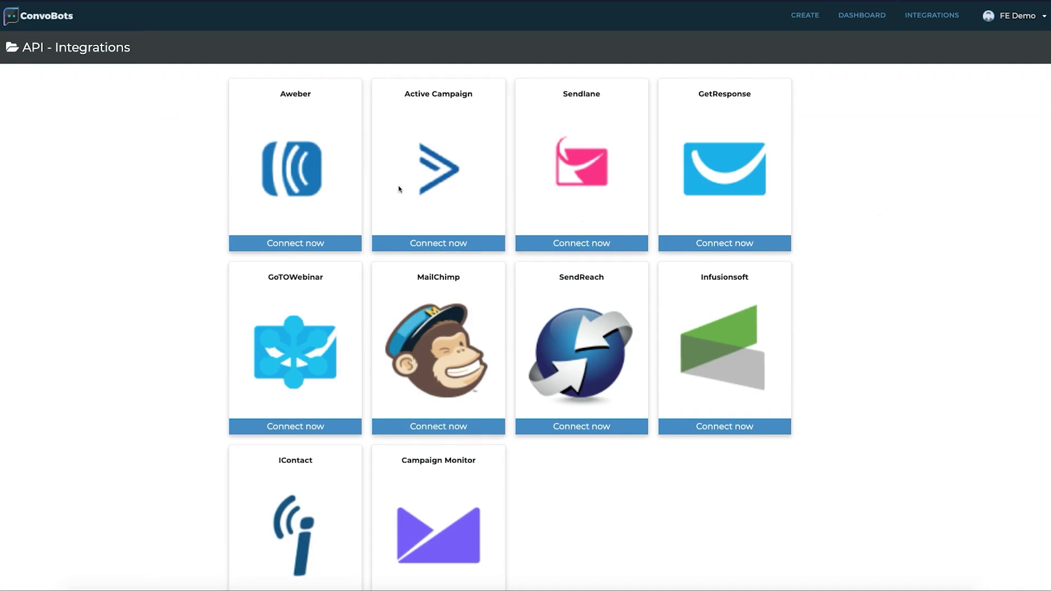
{"action": "scroll", "coordinate": [610, 346], "scroll_direction": "down", "scroll_amount": 1}
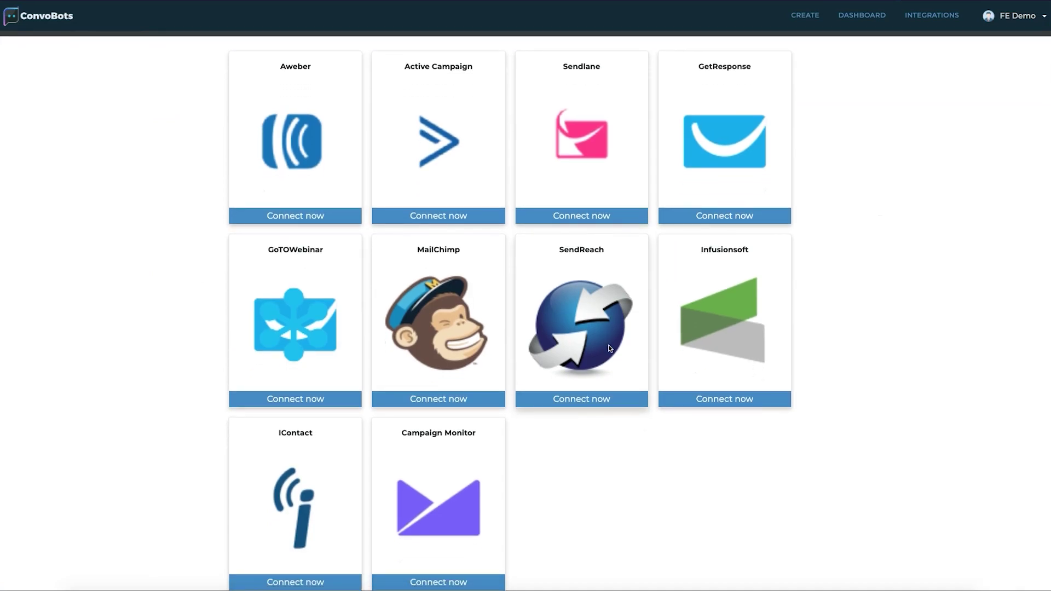
{"action": "scroll", "coordinate": [610, 348], "scroll_direction": "up", "scroll_amount": 1}
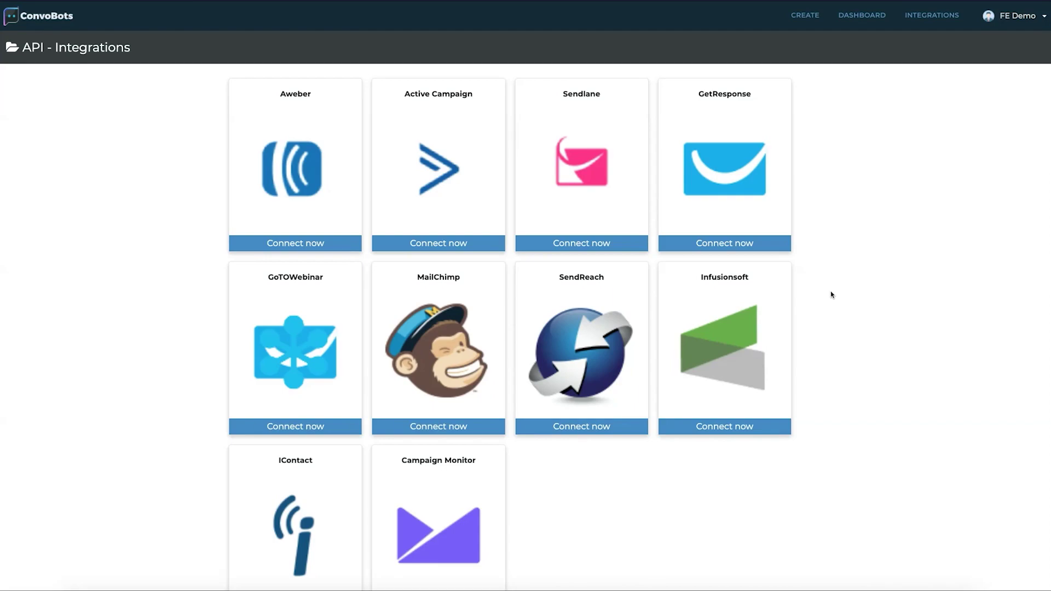
{"action": "scroll", "coordinate": [831, 295], "scroll_direction": "down", "scroll_amount": 1}
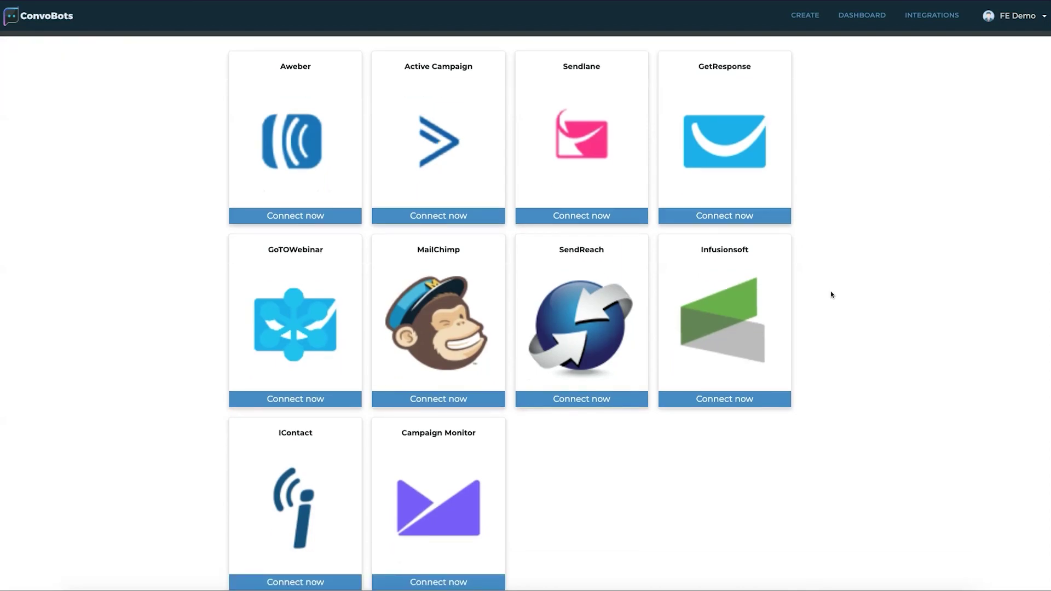
{"action": "left_click", "coordinate": [31, 24]}
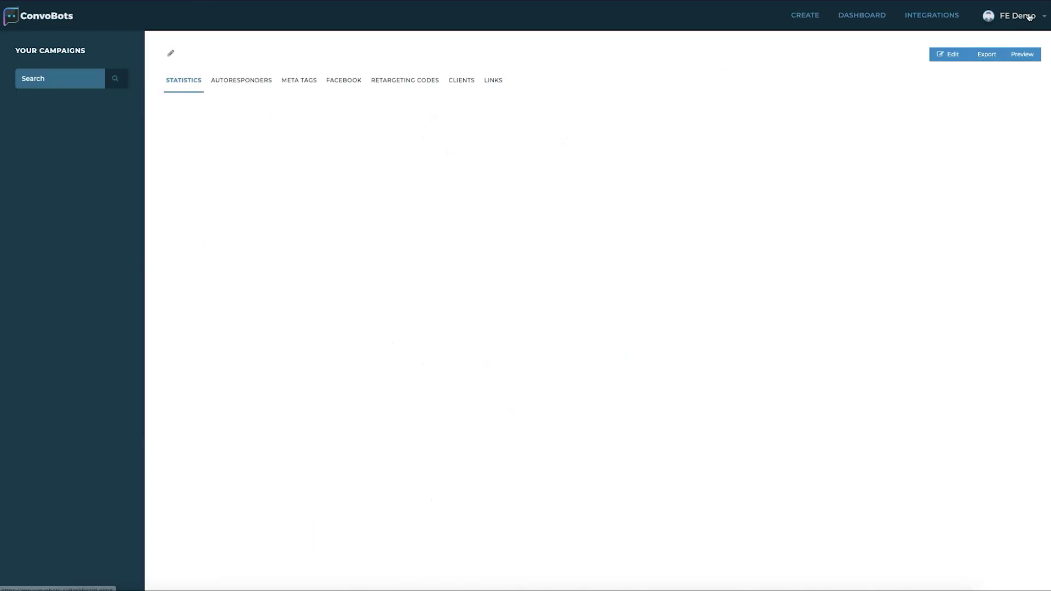
Step: Open the account dropdown at the top right showing FAQ, Video Tutorials, Bonus and Logout
{"action": "left_click", "coordinate": [1034, 18]}
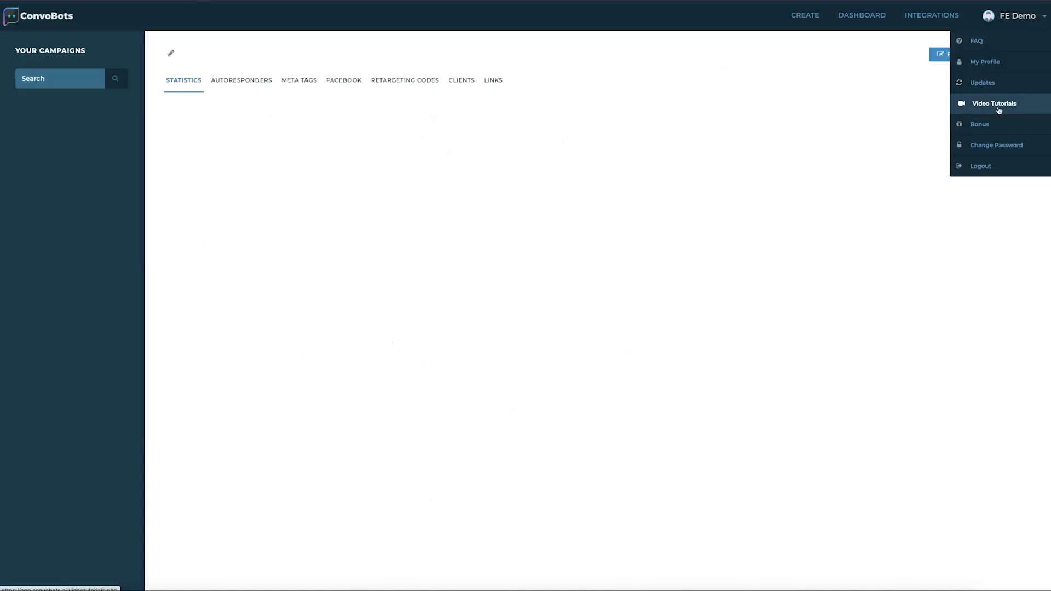